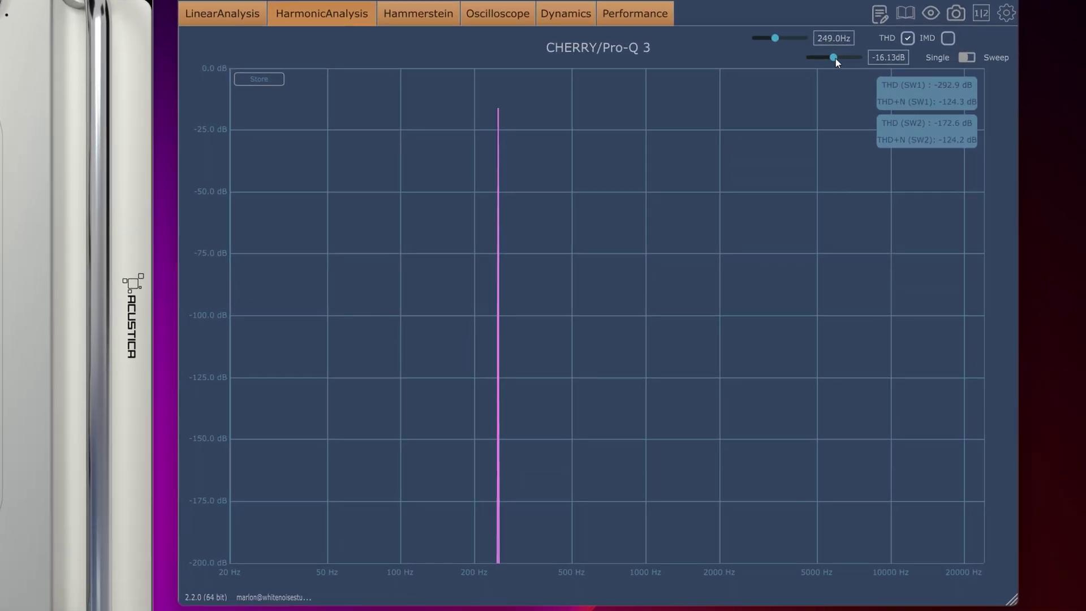
Sweep the test signal level up to about 20 dB then down to -50 dB, comparing THD readouts.
left_click_drag(954, 172, 950, 172)
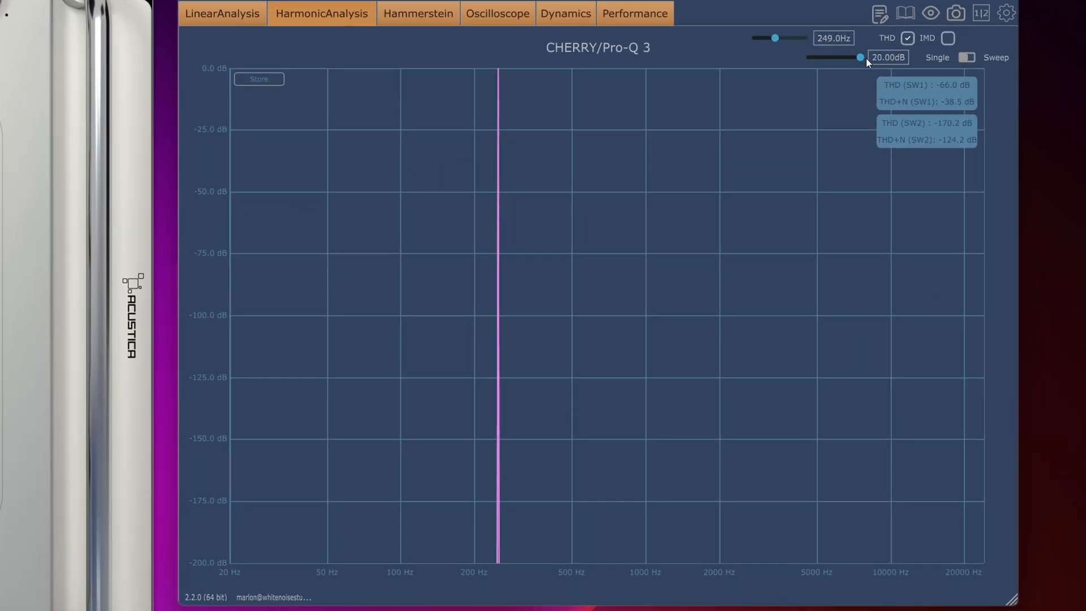
mouse_move(855, 58)
left_mouse_down()
mouse_move(808, 57)
mouse_move(842, 57)
left_mouse_up()
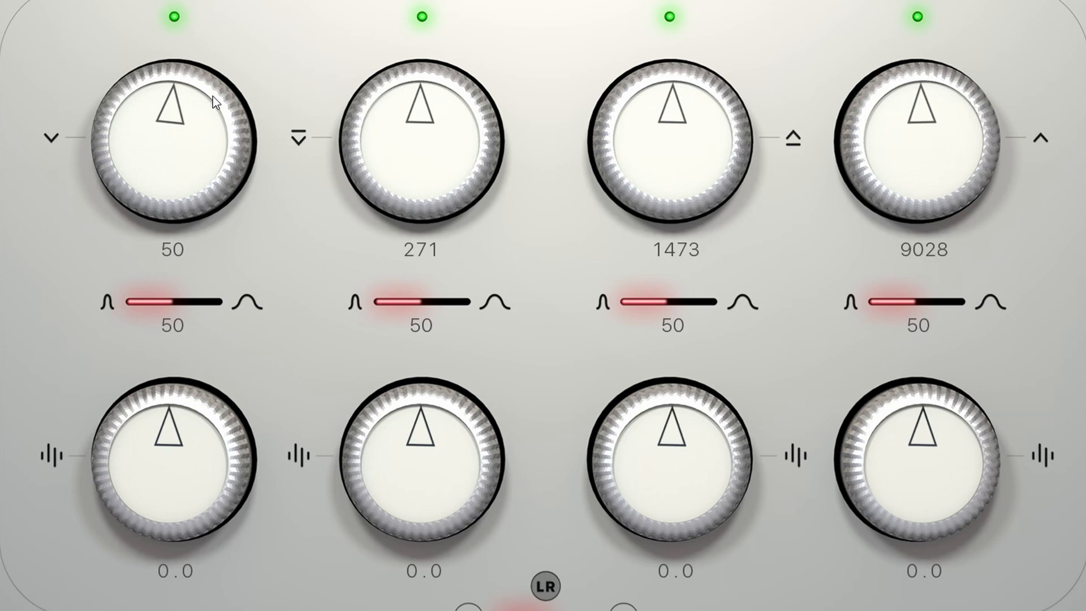
Set the lowest band to 67 Hz and give it a boost.
left_click_drag(196, 153, 203, 127)
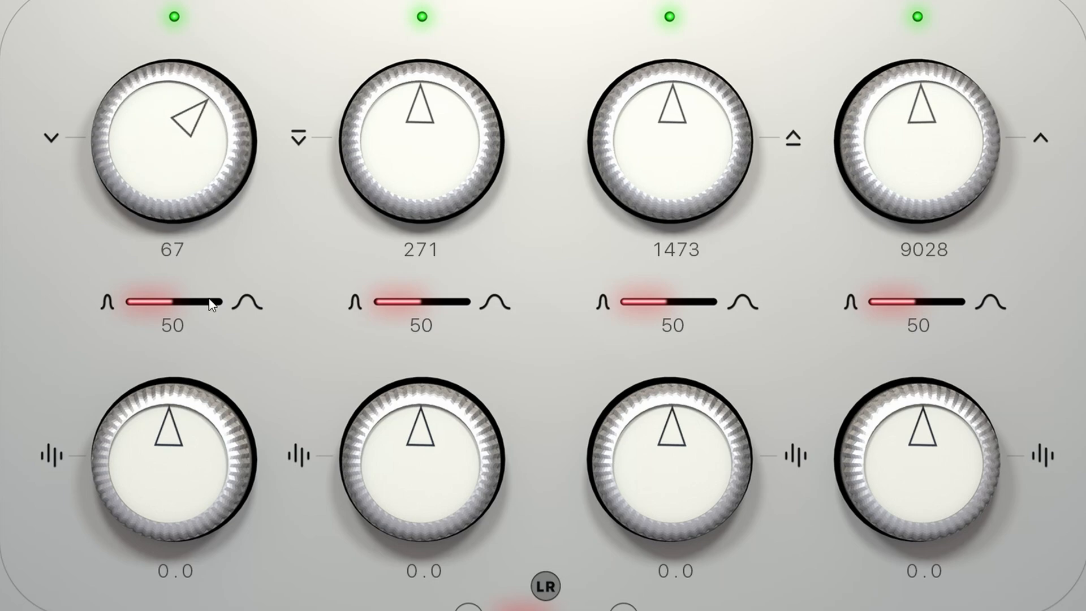
left_click_drag(168, 488, 171, 466)
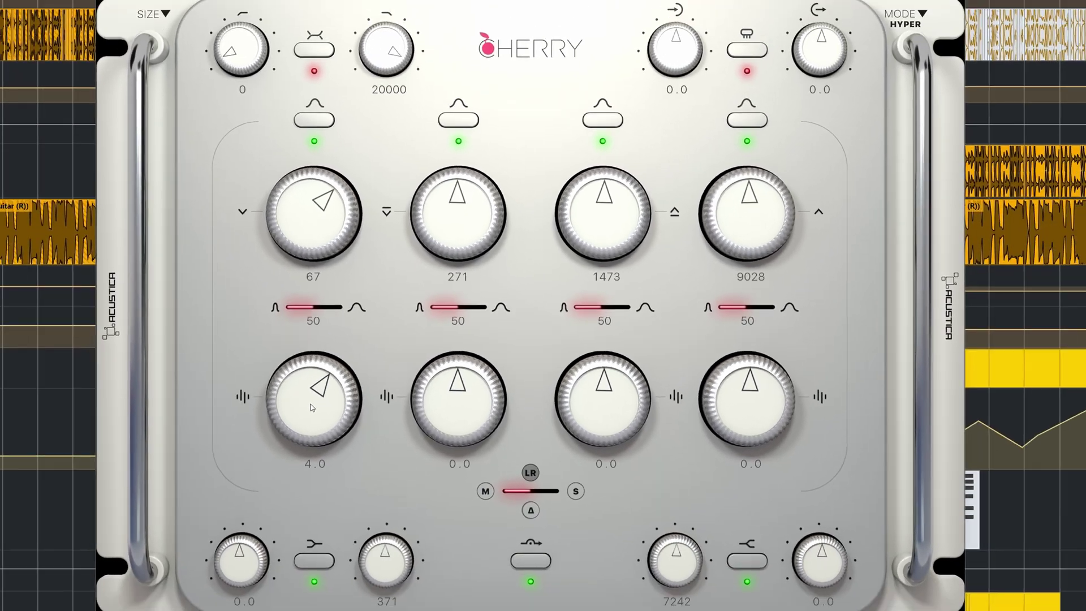
left_click_drag(311, 404, 312, 405)
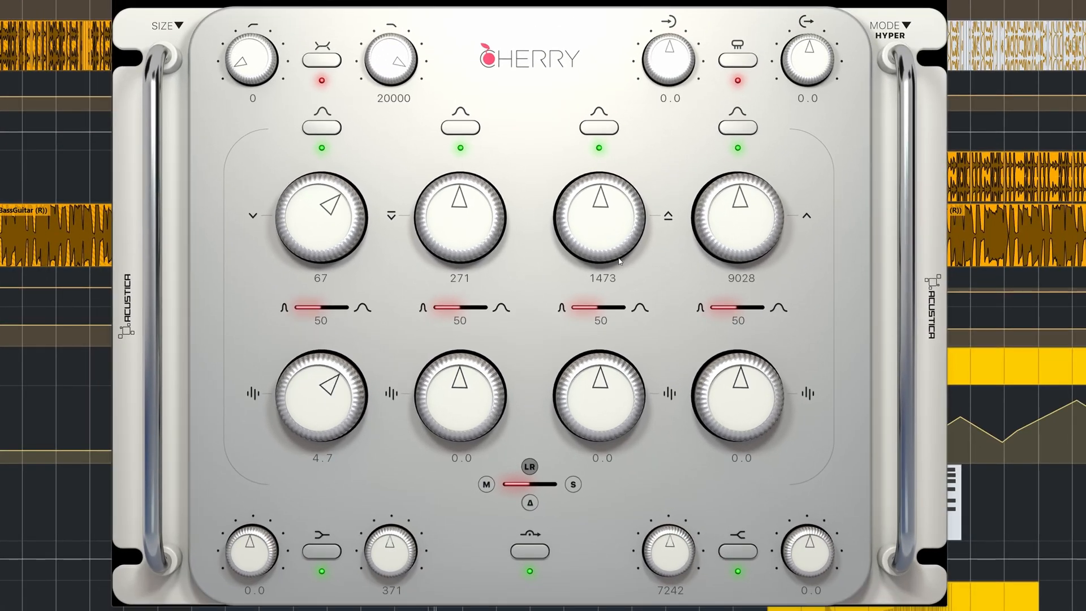
Boost the third band and raise its frequency to around 2962 Hz.
left_click_drag(596, 394, 599, 384)
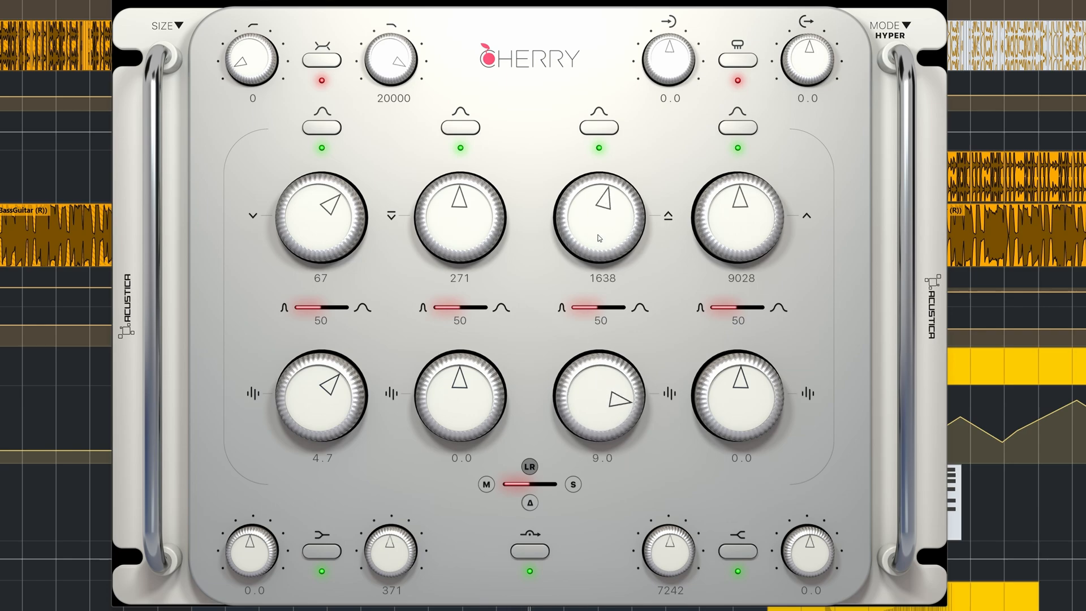
left_click_drag(600, 234, 599, 225)
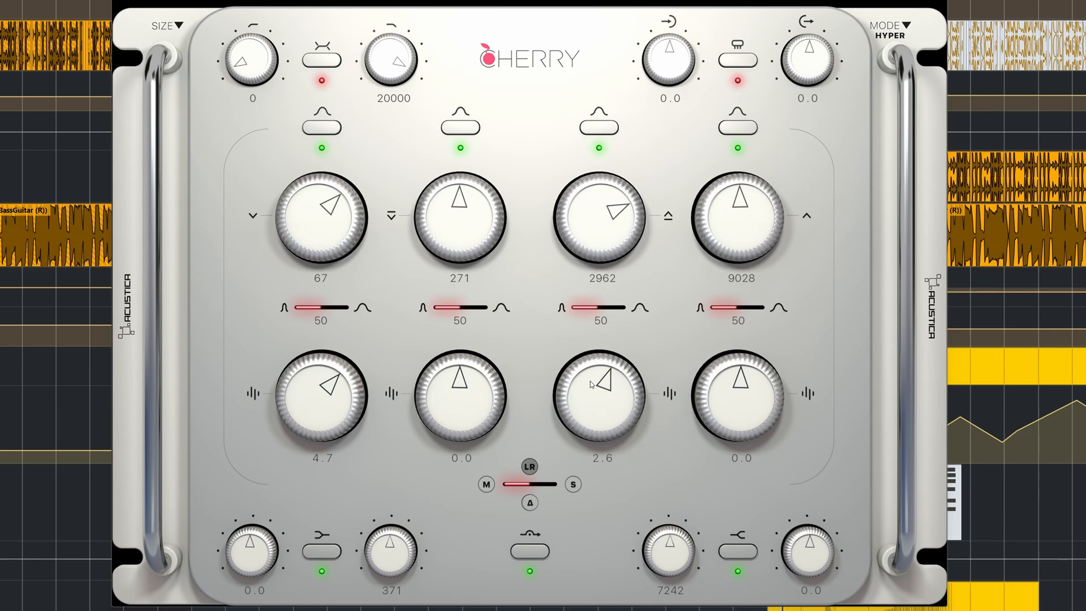
left_click_drag(591, 384, 592, 377)
Boost the highest band, lower it to 8027 Hz, then ease its boost back.
left_click_drag(745, 406, 745, 386)
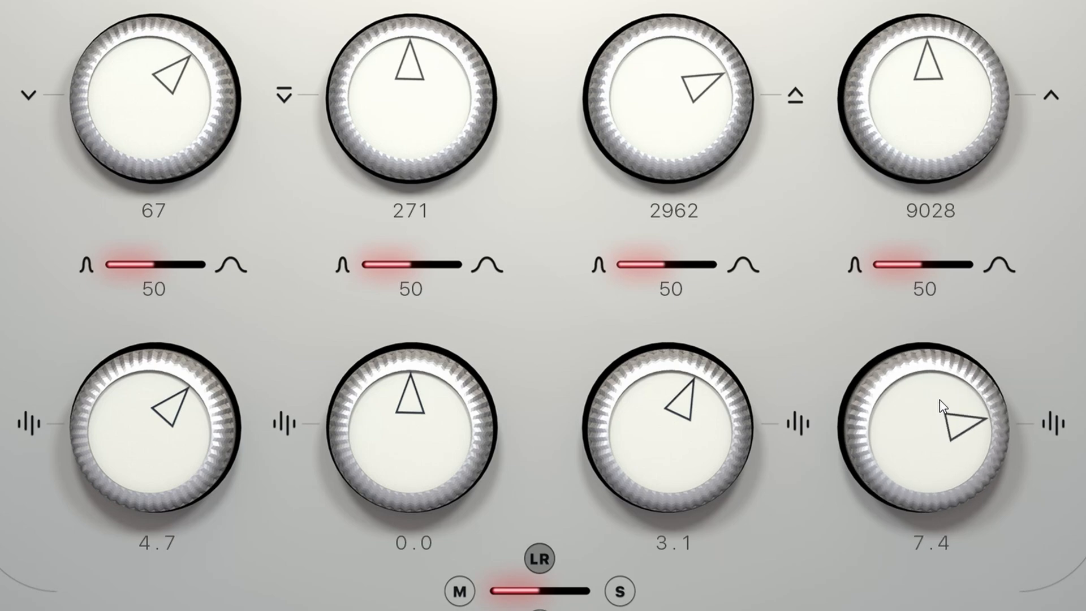
left_click_drag(941, 405, 936, 391)
left_click_drag(893, 93, 890, 100)
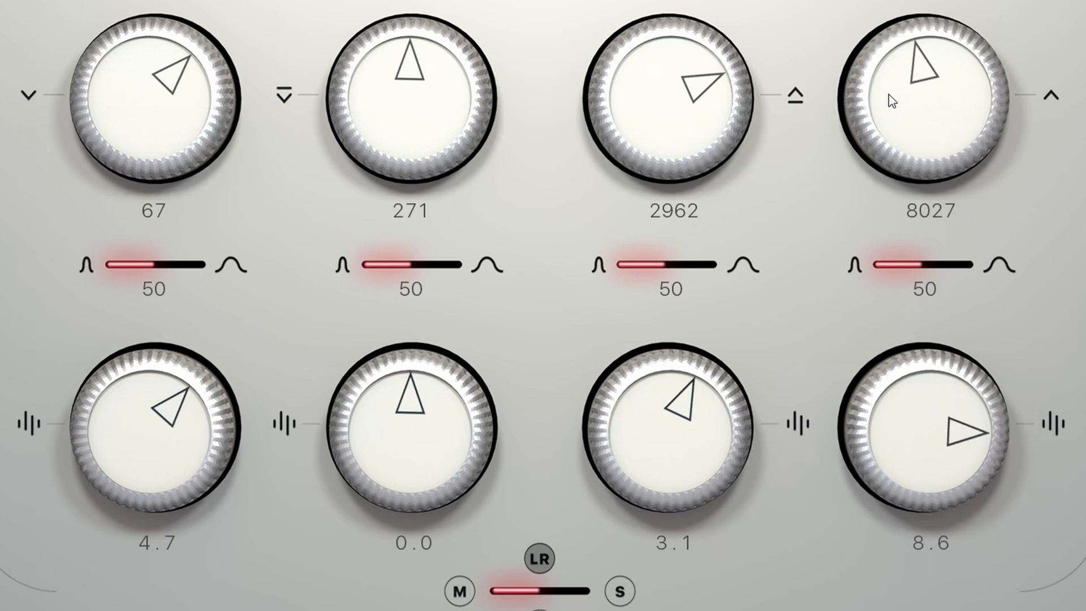
left_click_drag(923, 354, 912, 400)
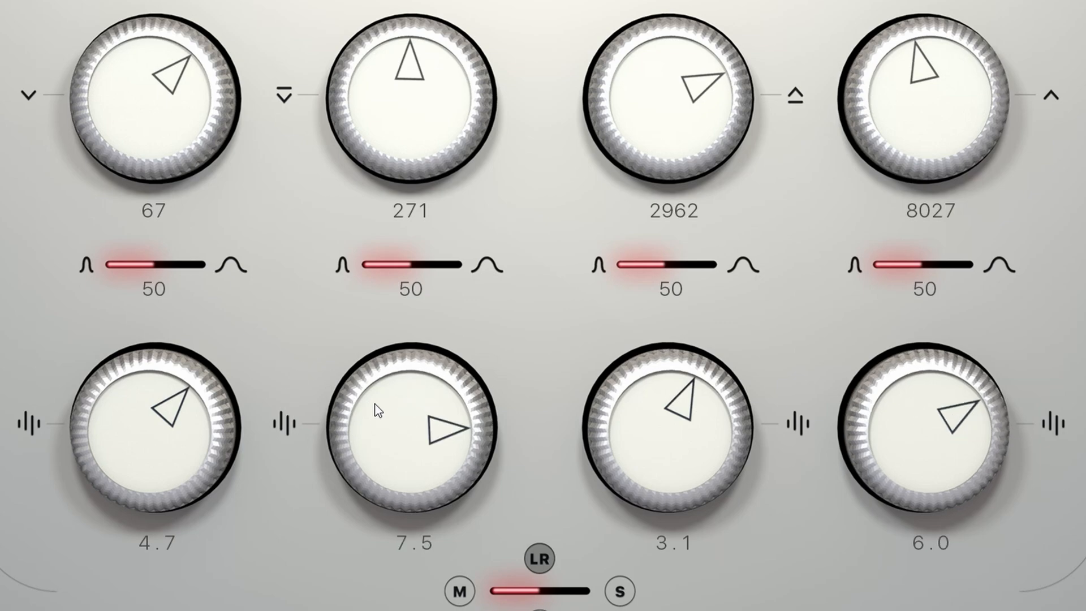
Move the second band to 265 Hz and reset its gain to zero.
mouse_move(377, 410)
left_mouse_down()
mouse_move(382, 379)
mouse_move(367, 591)
mouse_move(376, 428)
left_mouse_up()
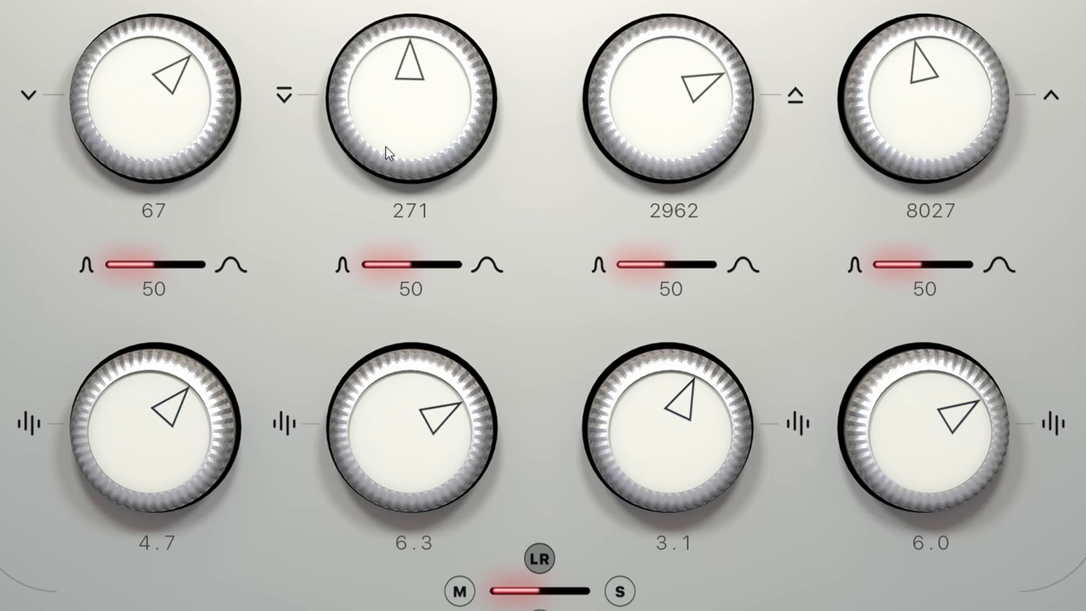
mouse_move(387, 153)
left_mouse_down()
mouse_move(399, 84)
mouse_move(401, 258)
mouse_move(403, 165)
left_mouse_up()
mouse_move(422, 395)
left_mouse_down()
mouse_move(409, 399)
mouse_move(410, 365)
left_mouse_up()
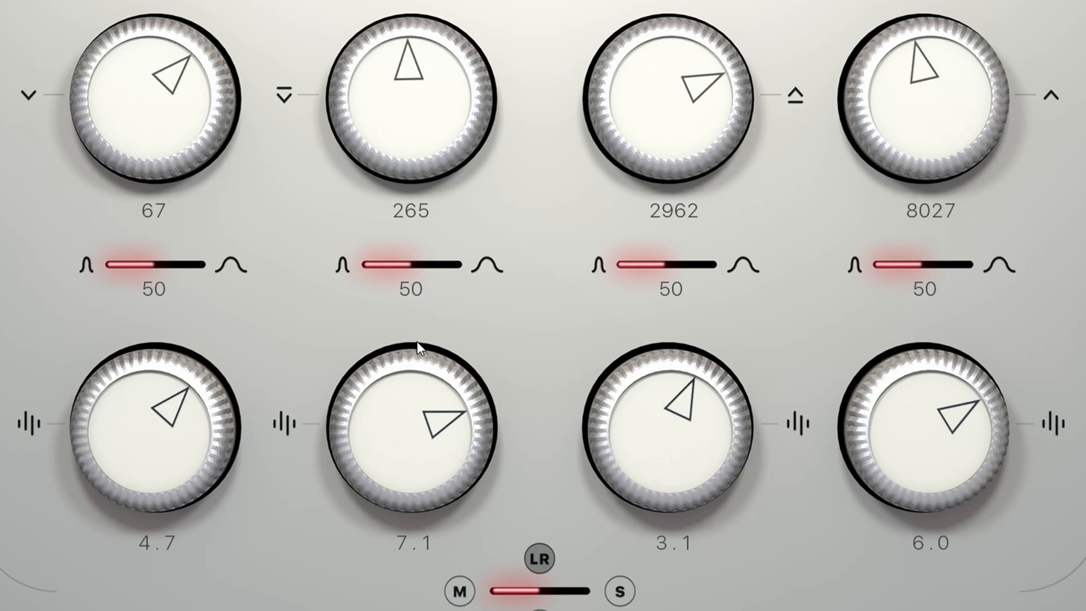
double_click(402, 414)
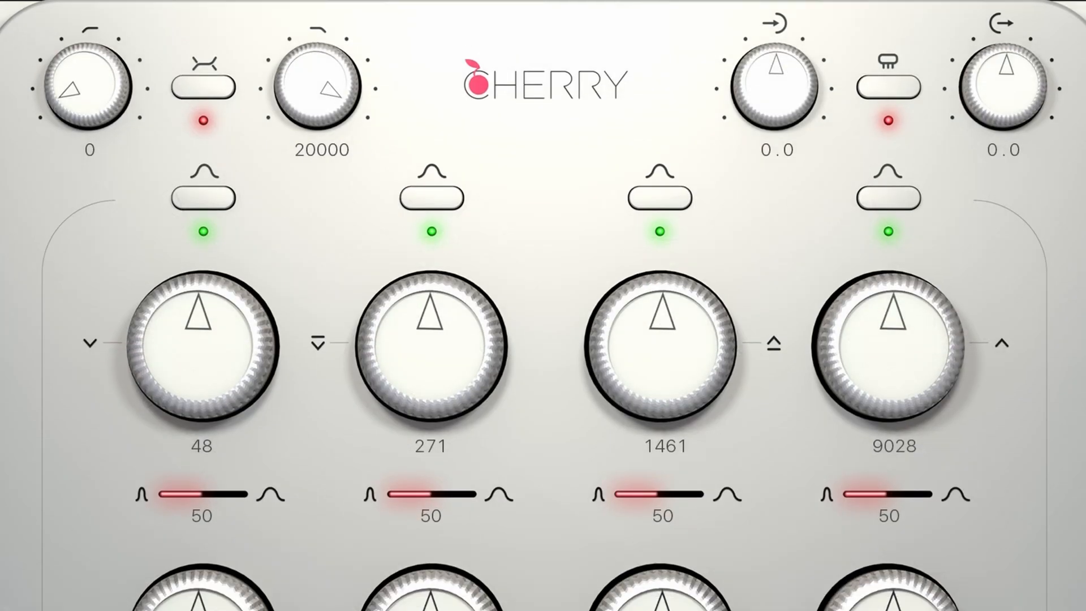
Enable the cut filters and sweep both, leaving the low-cut at 0 and high-cut at 20000 Hz.
left_click(203, 86)
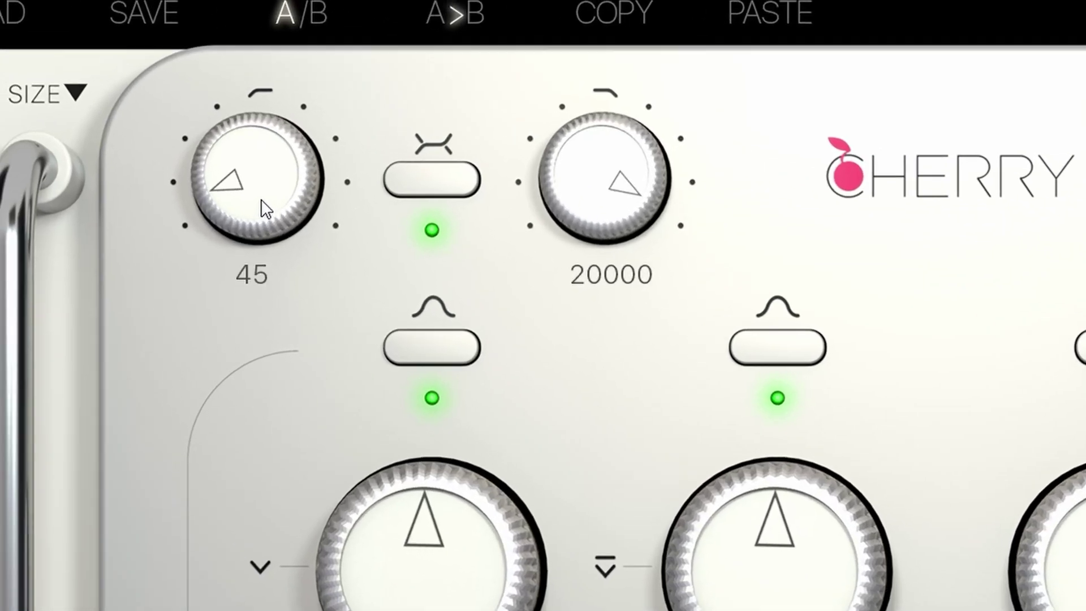
left_click_drag(261, 199, 422, 80)
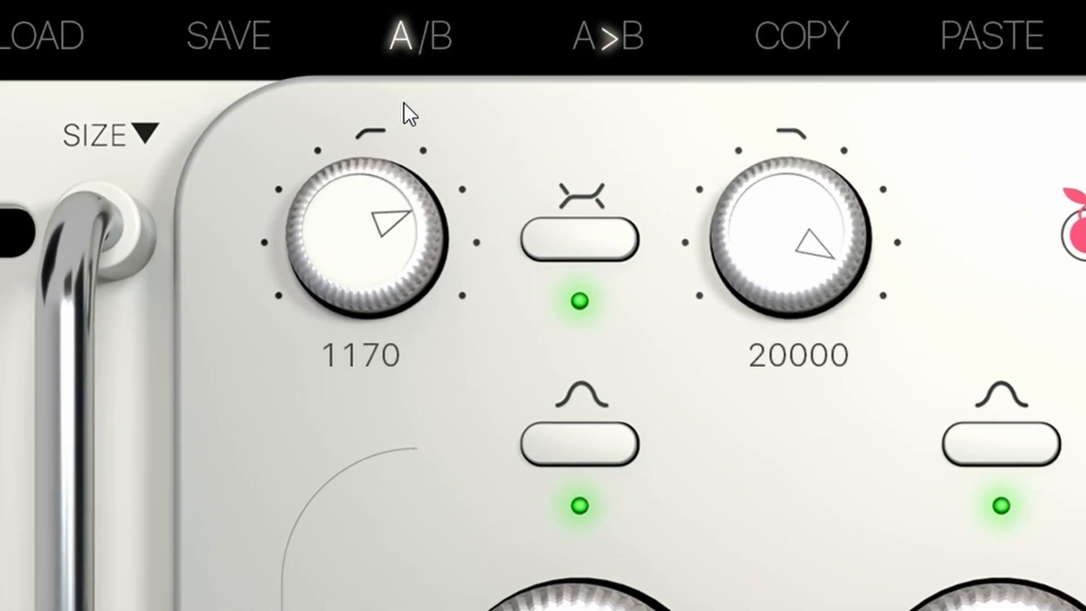
left_click_drag(451, 97, 442, 285)
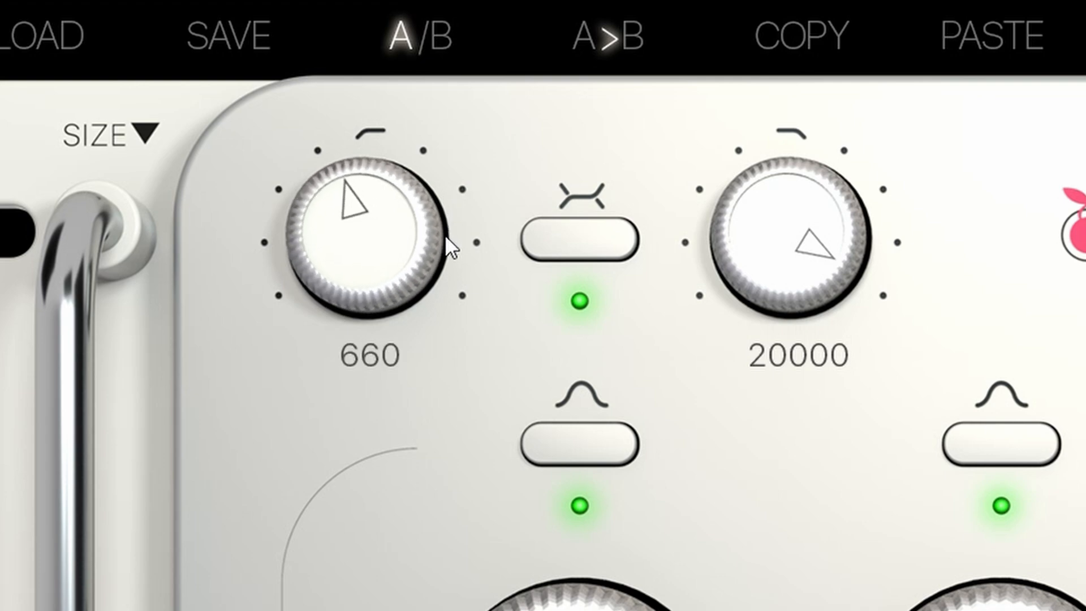
left_click_drag(441, 330, 440, 370)
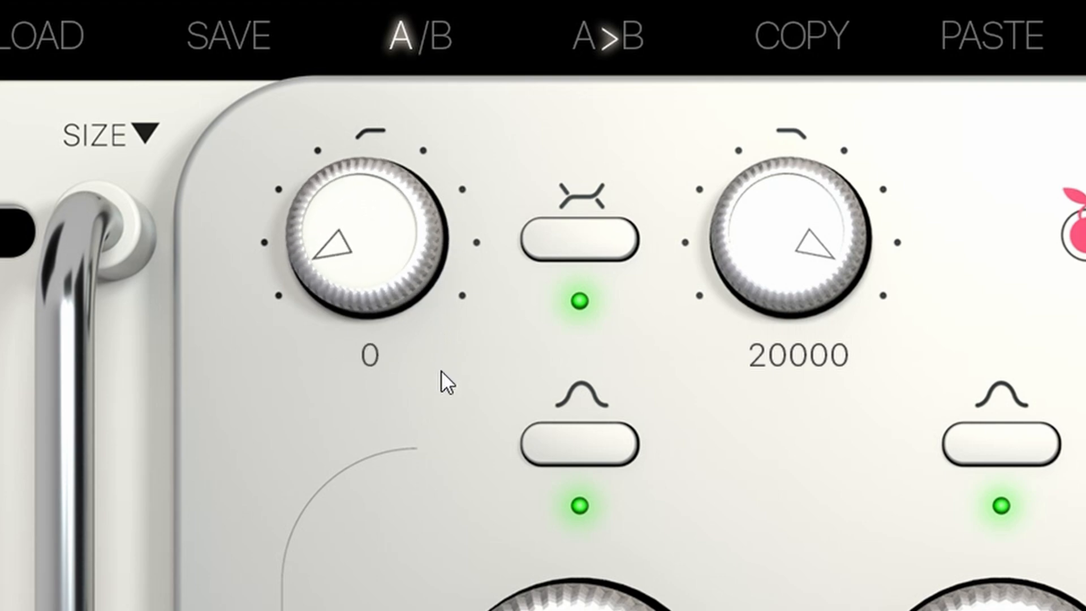
mouse_move(743, 277)
left_mouse_down()
mouse_move(771, 382)
mouse_move(765, 467)
mouse_move(798, 210)
left_mouse_up()
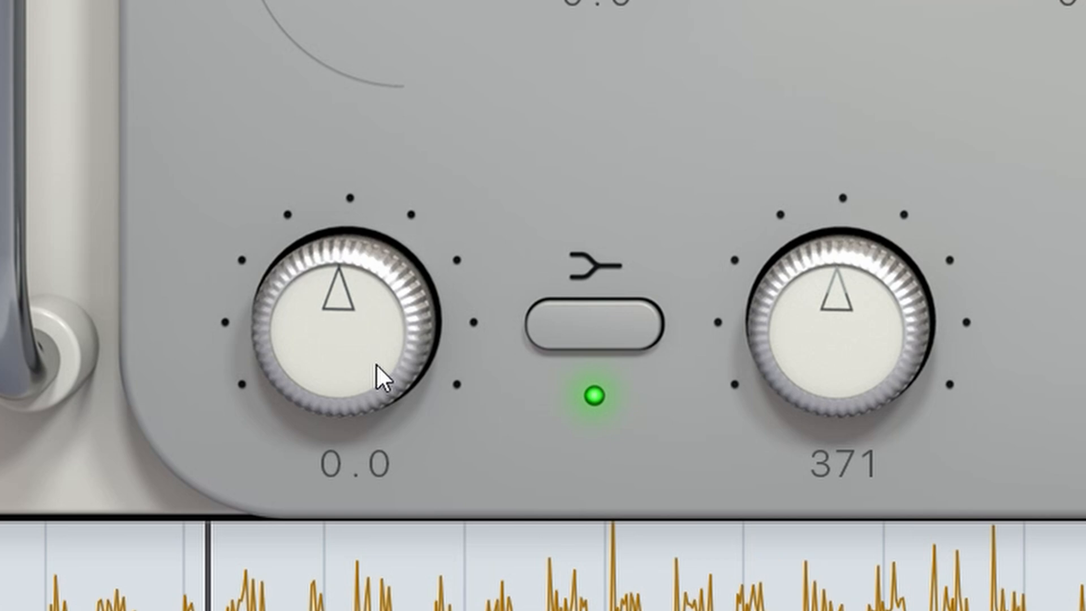
Give the extra low band a 1.8 boost at a lowered frequency near 259 Hz.
mouse_move(376, 364)
left_mouse_down()
mouse_move(394, 254)
mouse_move(412, 280)
left_mouse_up()
mouse_move(827, 314)
left_mouse_down()
mouse_move(828, 332)
mouse_move(808, 355)
left_mouse_up()
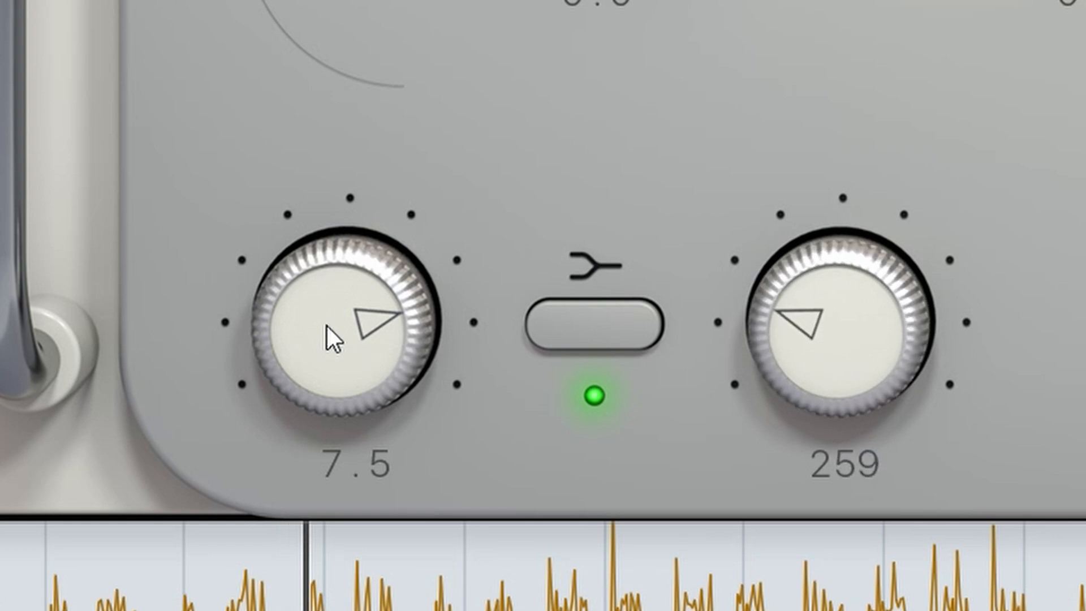
left_click_drag(326, 326, 311, 390)
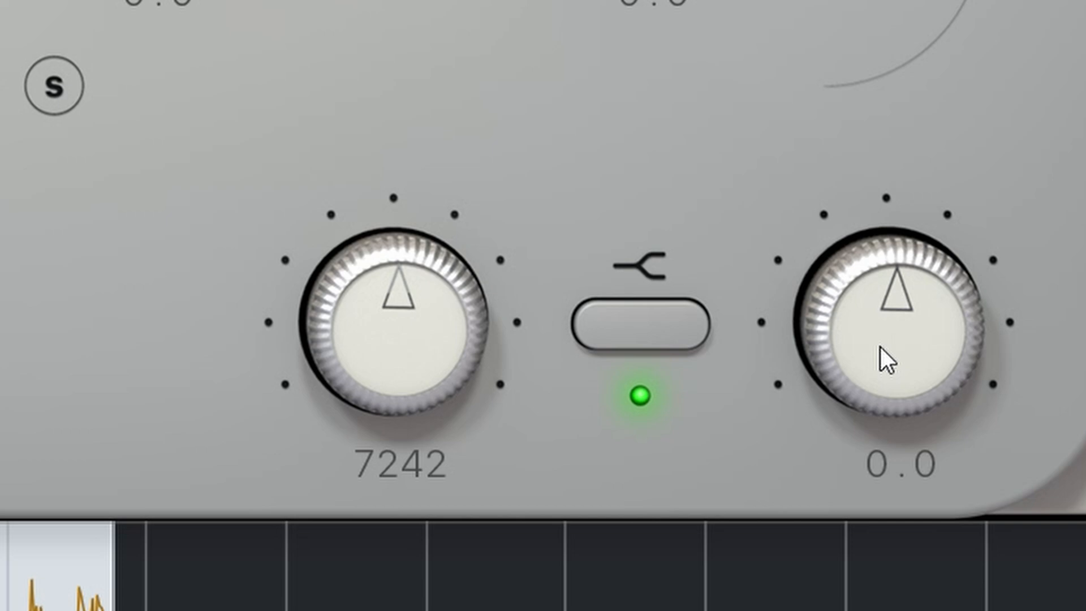
Boost the extra high band by 9.8 and lower its frequency to 4534 Hz.
left_click_drag(792, 347, 796, 206)
left_click_drag(318, 232, 259, 335)
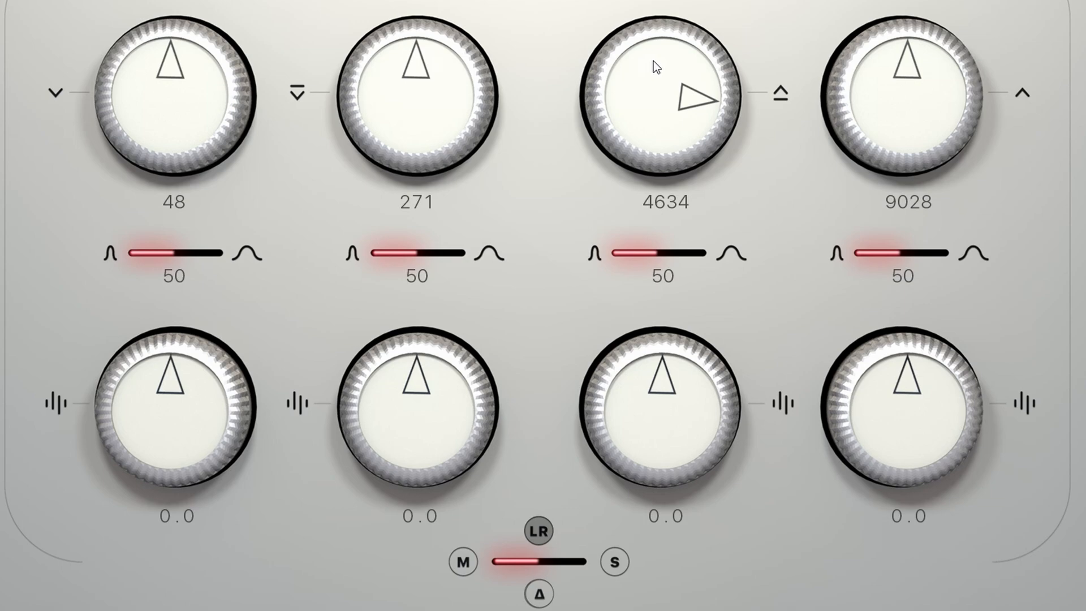
Set the third band to 4764 Hz with a 10.0 boost and bandwidth 0.
left_click_drag(618, 413, 616, 356)
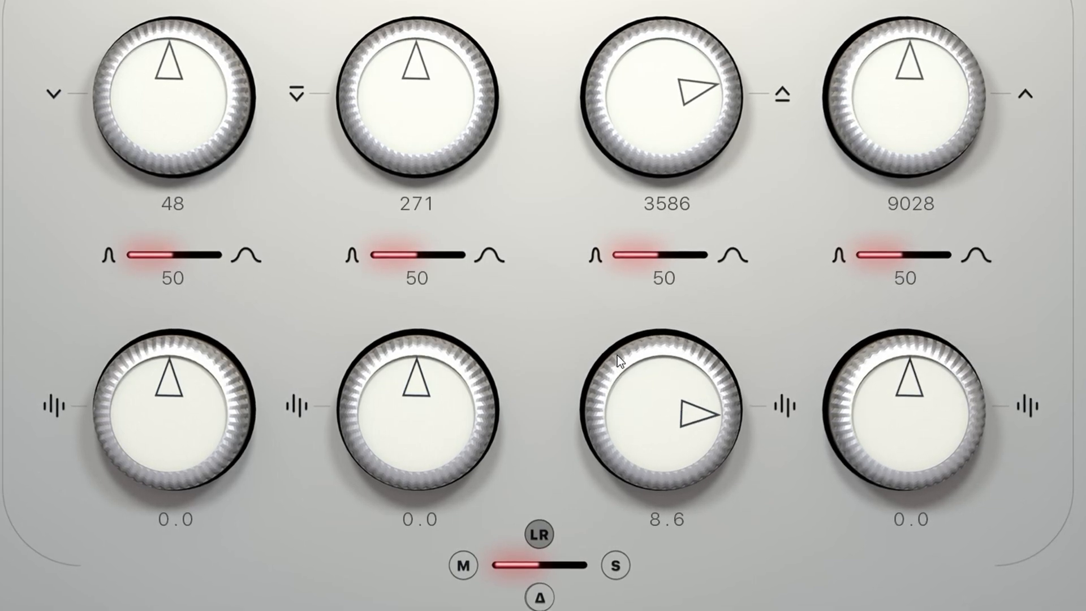
left_click_drag(651, 261, 737, 271)
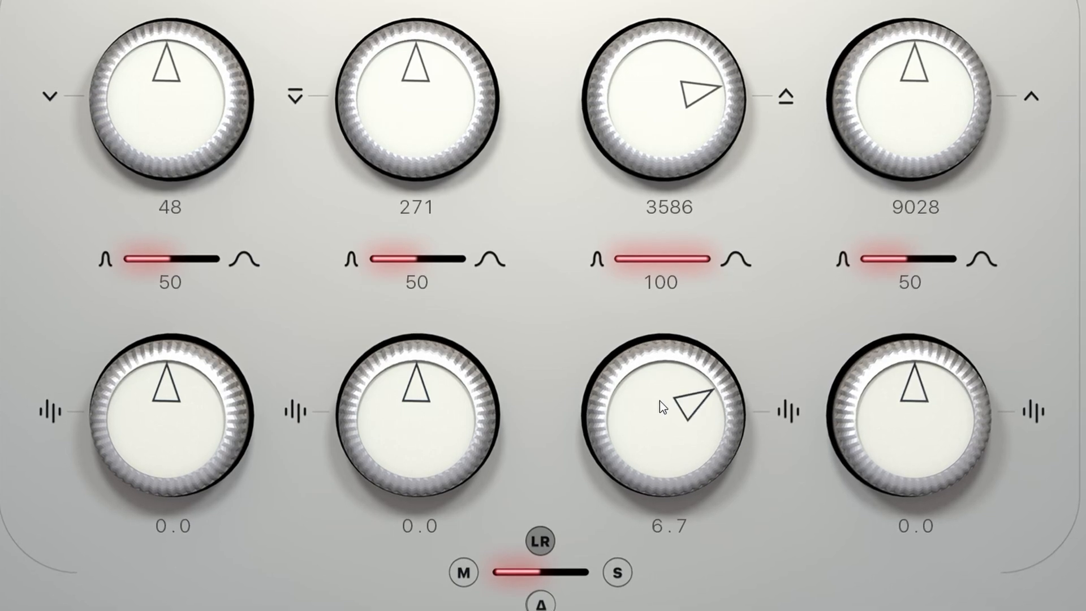
left_click_drag(659, 400, 648, 422)
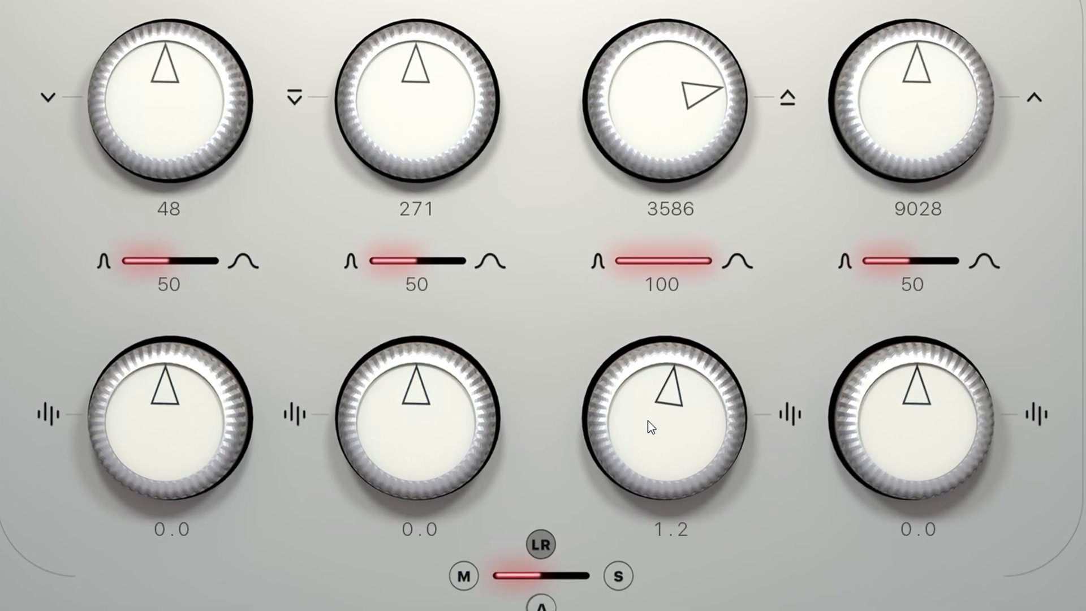
left_click_drag(657, 148, 653, 213)
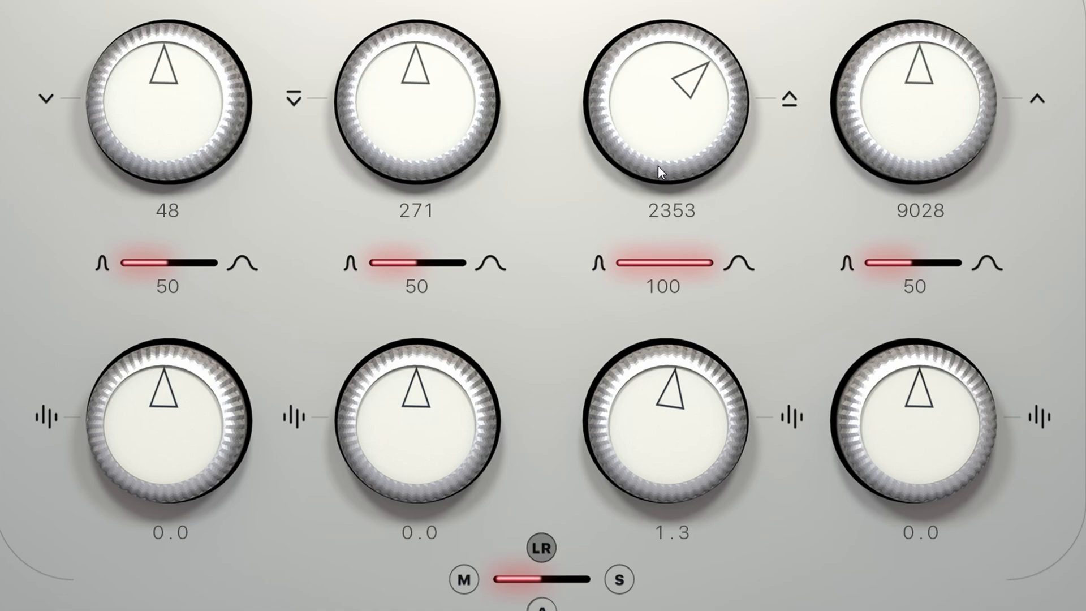
left_click_drag(655, 423, 656, 405)
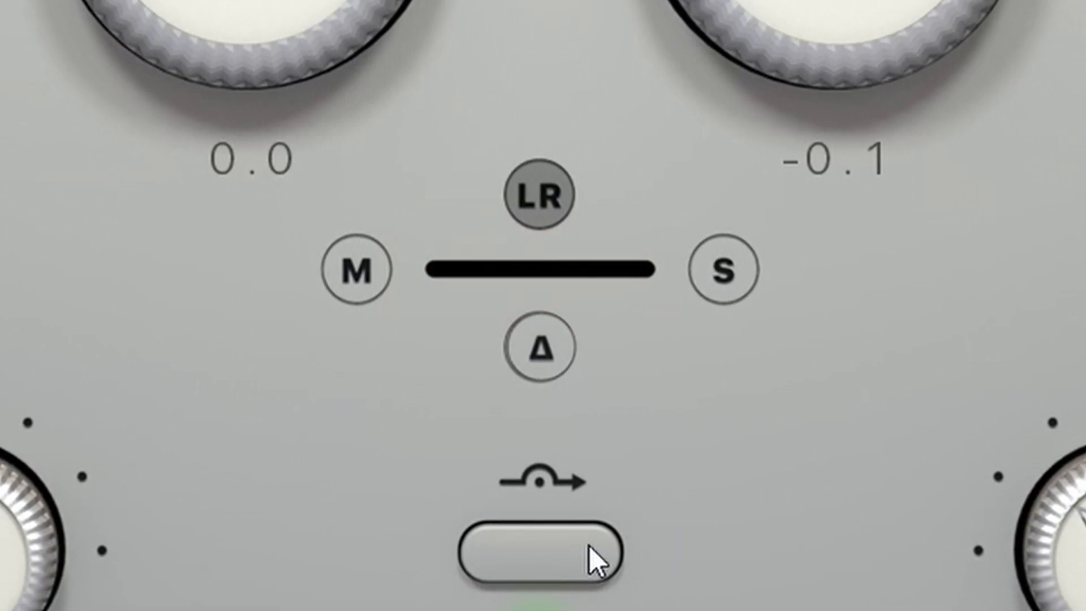
left_click(589, 546)
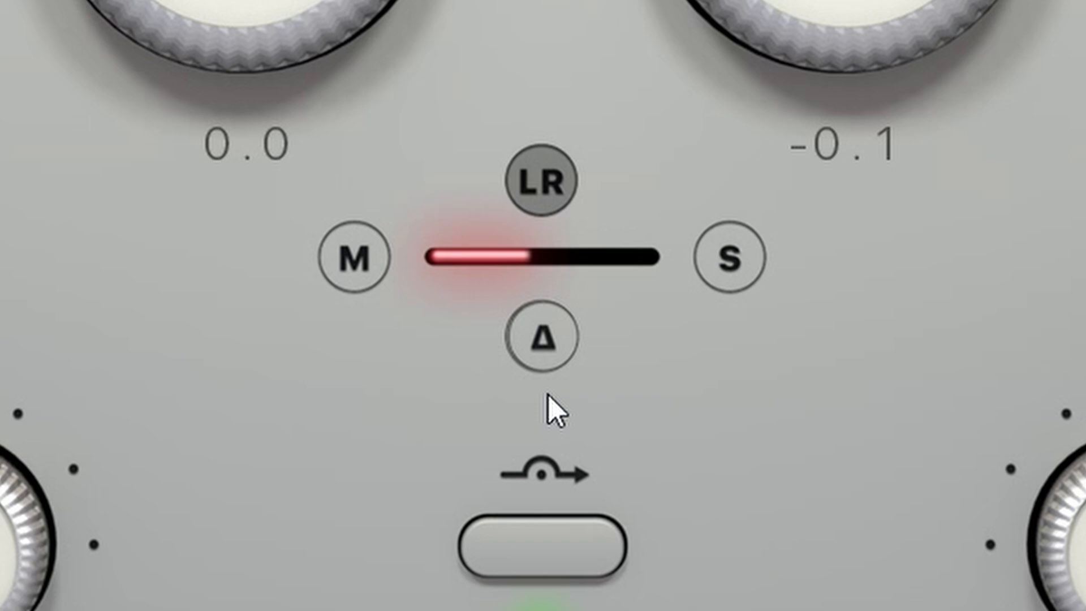
left_click(541, 337)
left_click(354, 257)
left_click(729, 257)
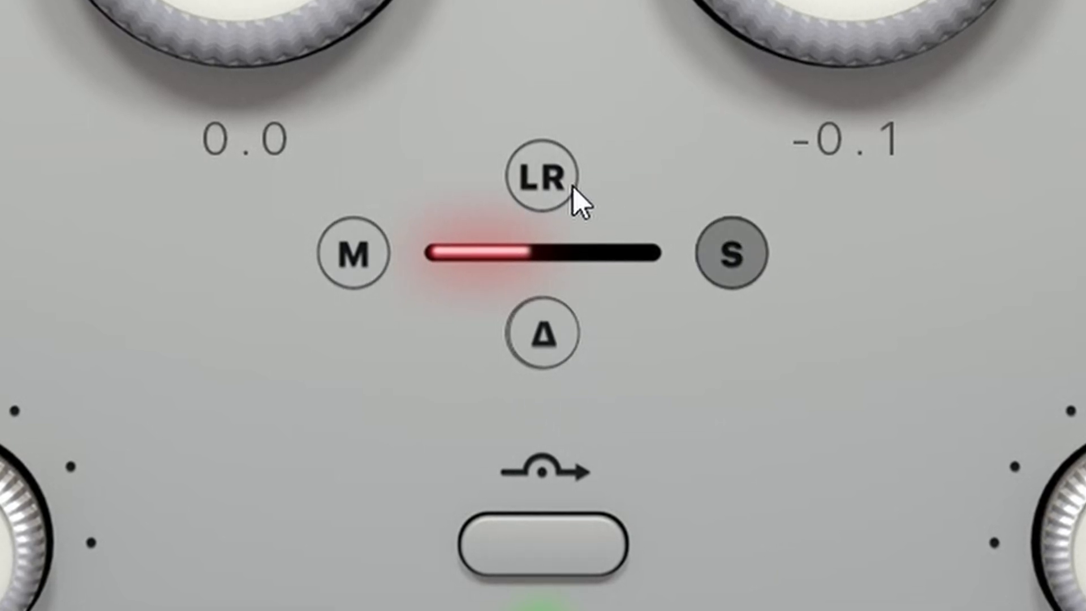
left_click(560, 182)
left_click(543, 333)
left_click(354, 252)
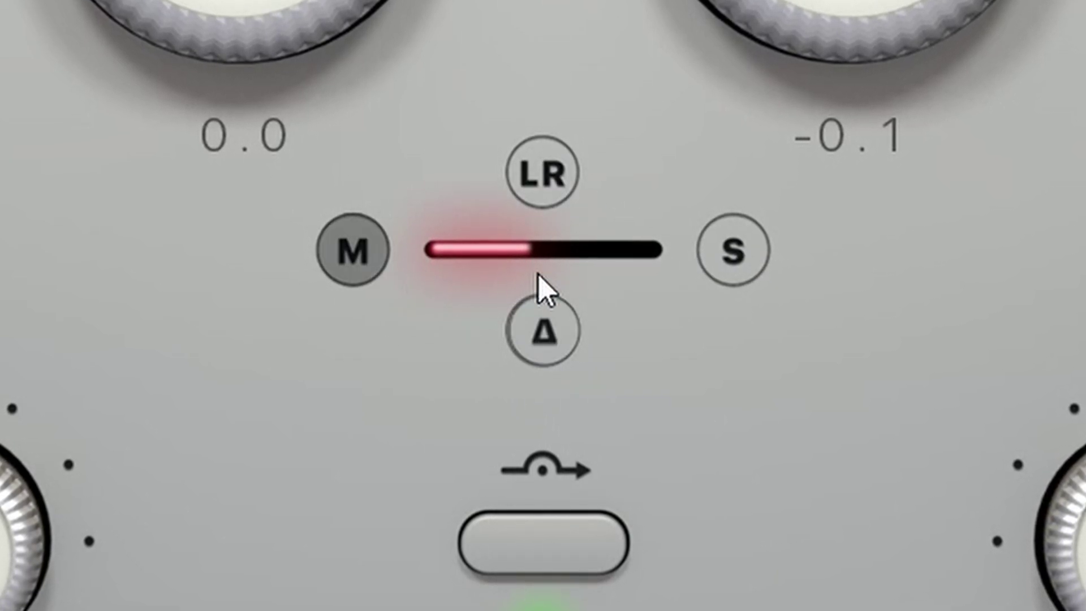
left_click(735, 252)
left_click(543, 330)
left_click(543, 174)
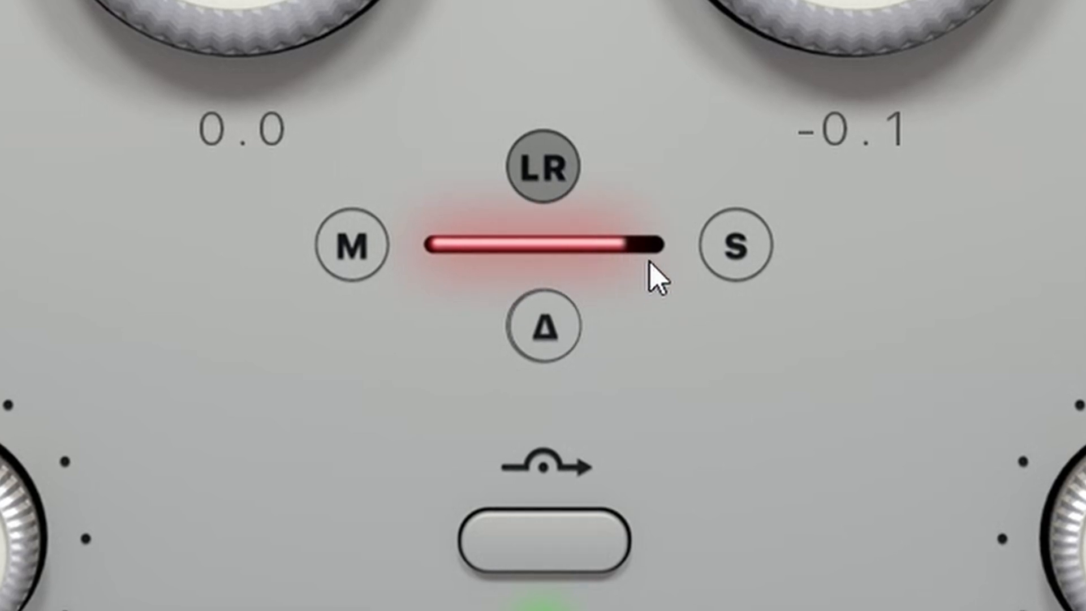
left_click(546, 329)
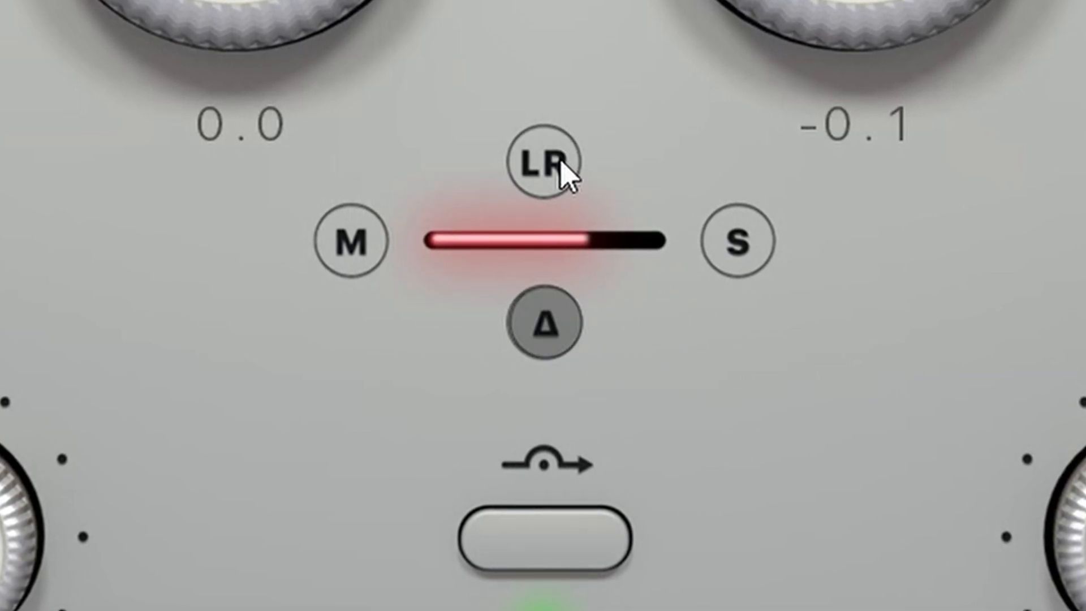
left_click(552, 165)
left_click(735, 242)
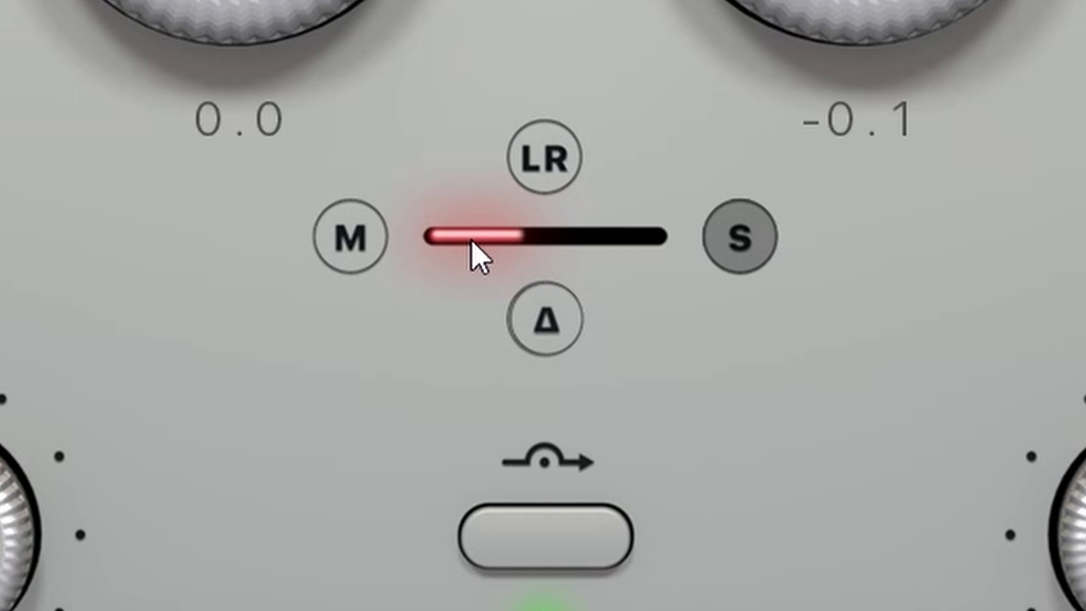
left_click(350, 238)
left_click(545, 322)
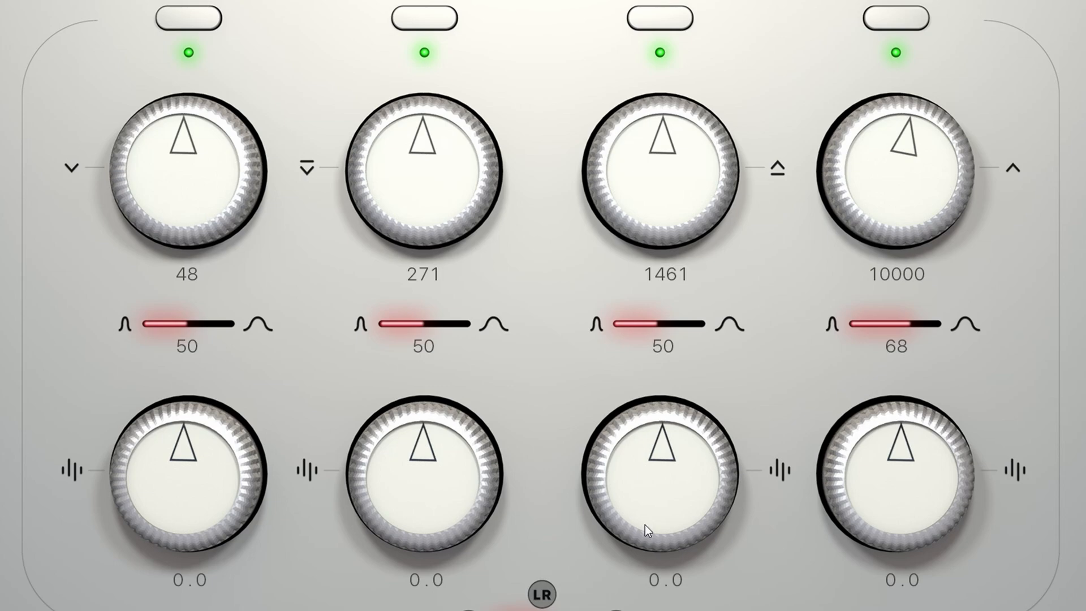
Boost the third band to 4.6 at a higher frequency.
left_click_drag(645, 524, 650, 496)
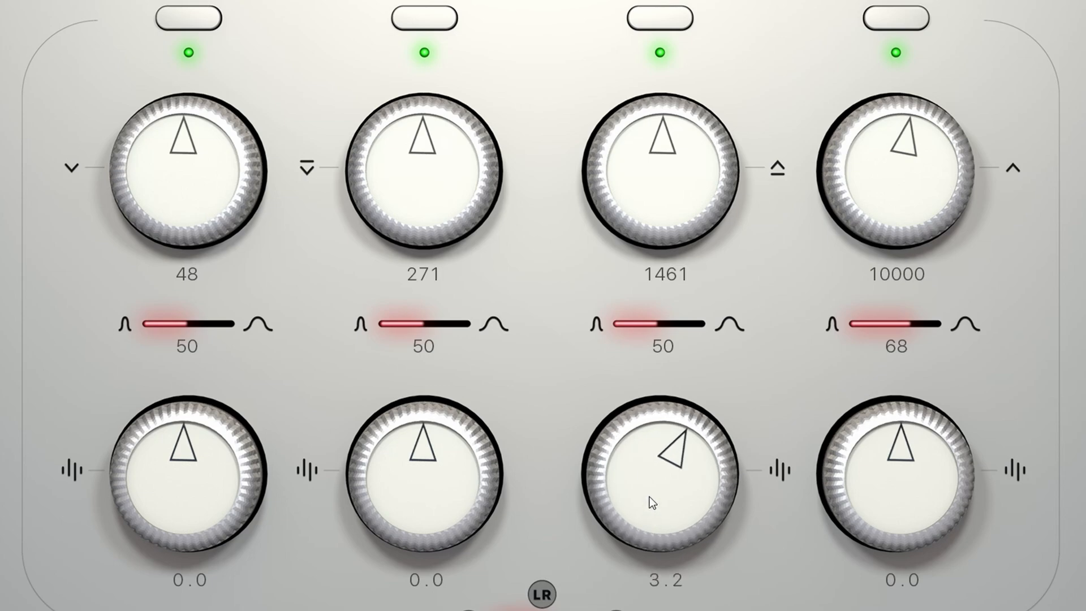
left_click_drag(666, 242, 668, 195)
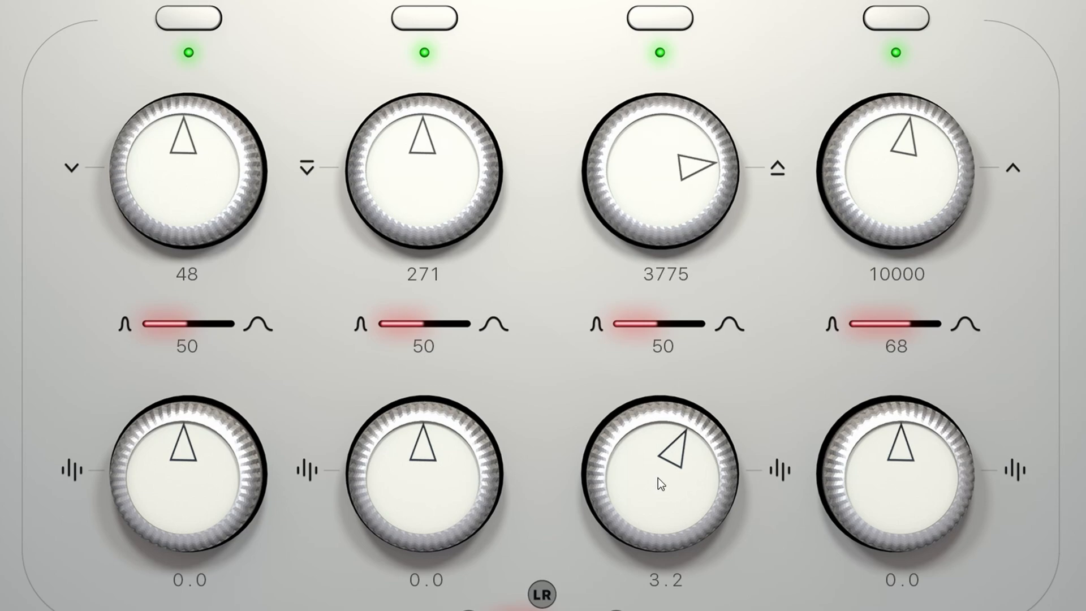
left_click_drag(657, 483, 658, 462)
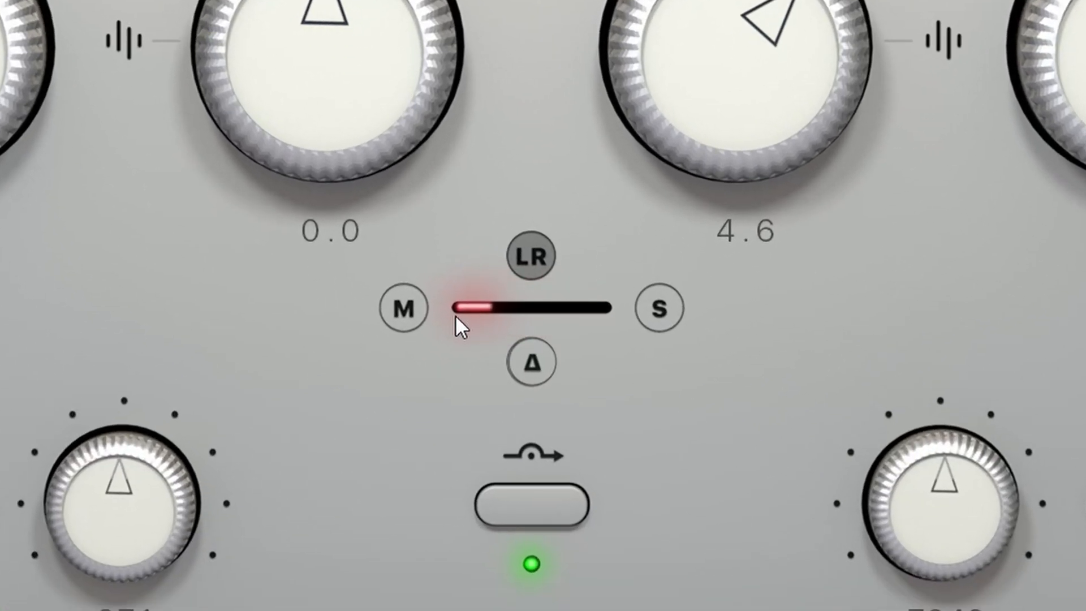
Push the mid-side blend further across and bypass the EQ.
left_click_drag(459, 309, 531, 326)
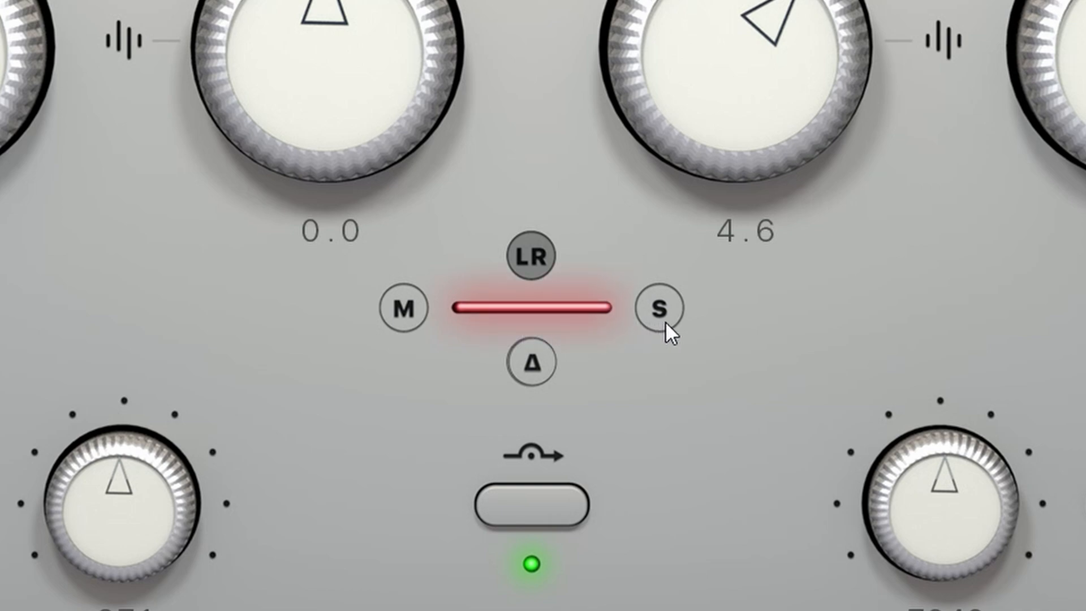
left_click(545, 515)
left_click(535, 508)
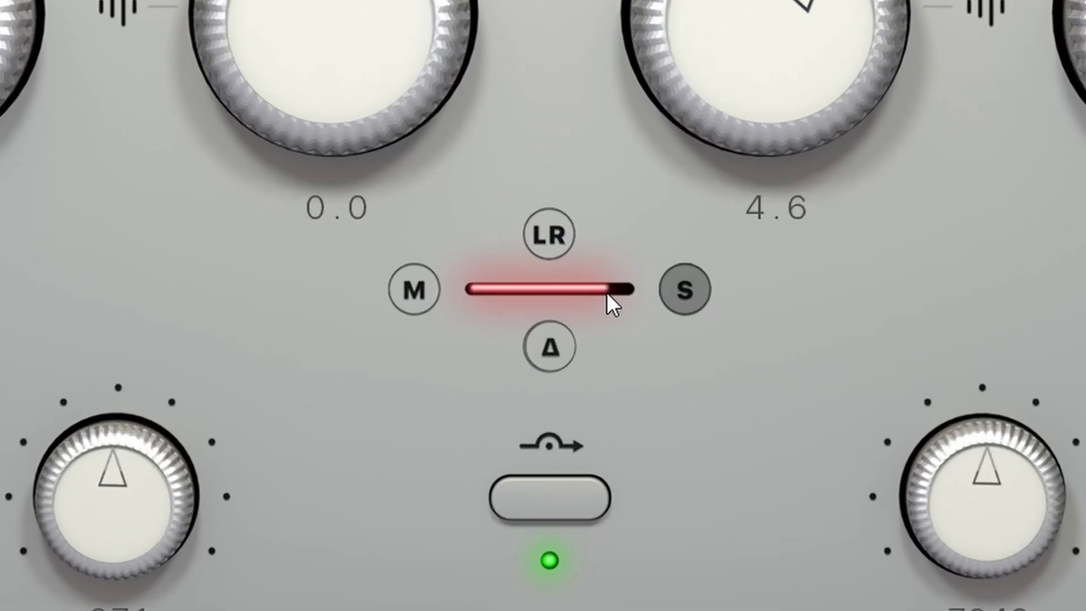
Audition mid-only, side-only and stereo processing, then solo the delta signal.
left_click(414, 289)
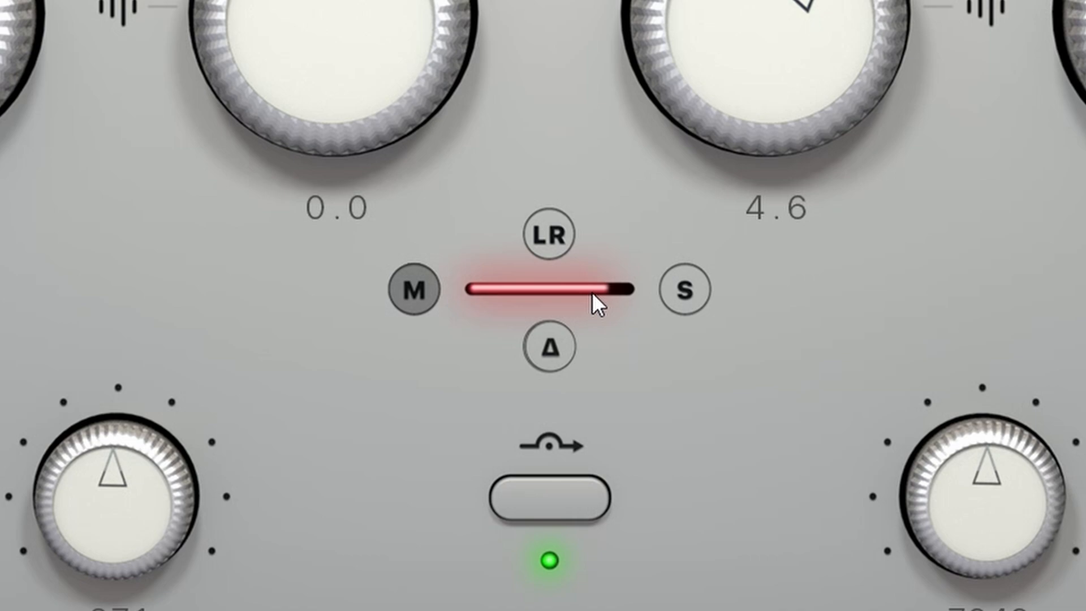
left_click(686, 289)
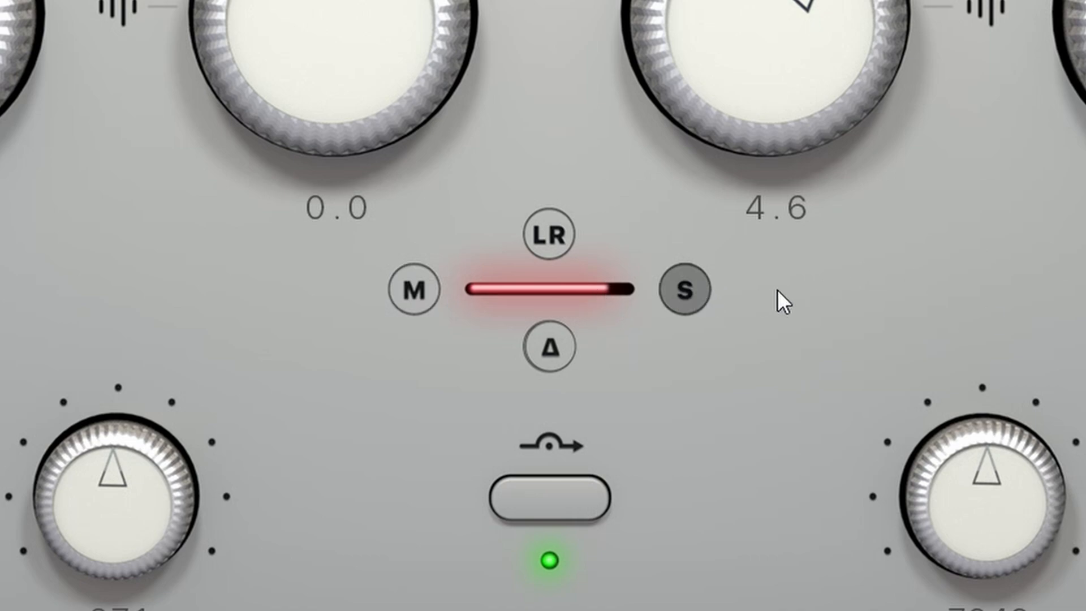
left_click(555, 241)
left_click(551, 348)
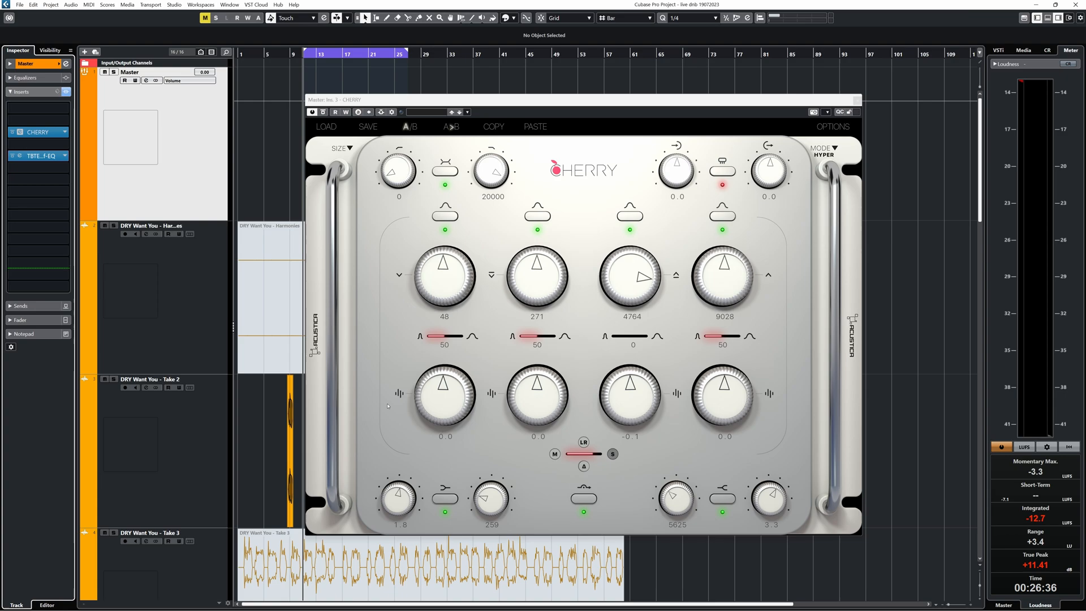
Bring up Kirchhoff EQ on the master and add a band cutting 12 dB around 3 kHz.
left_click(63, 180)
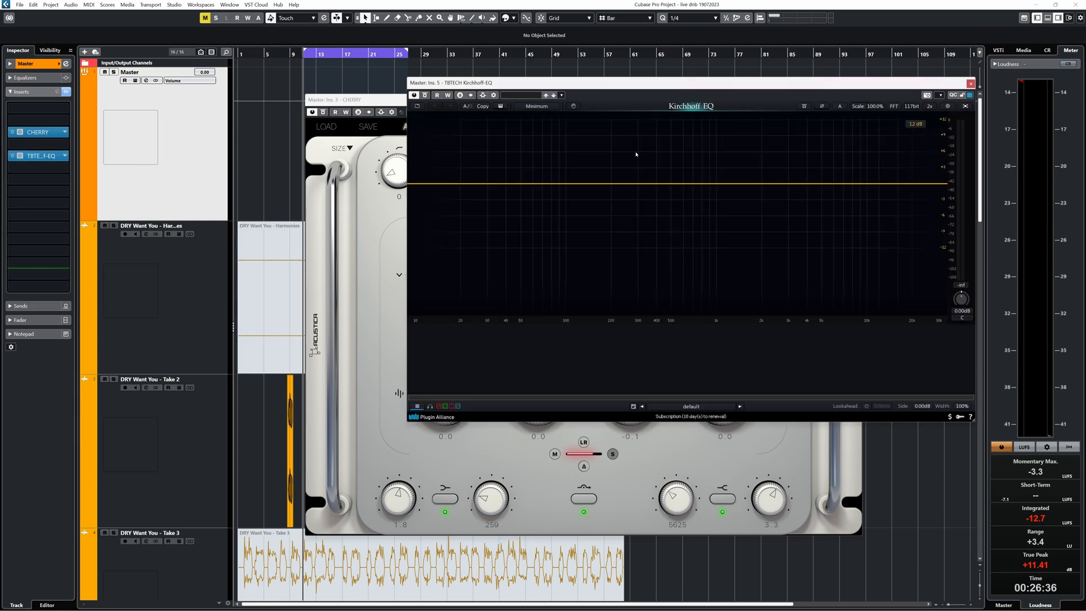
left_click_drag(700, 83, 435, 163)
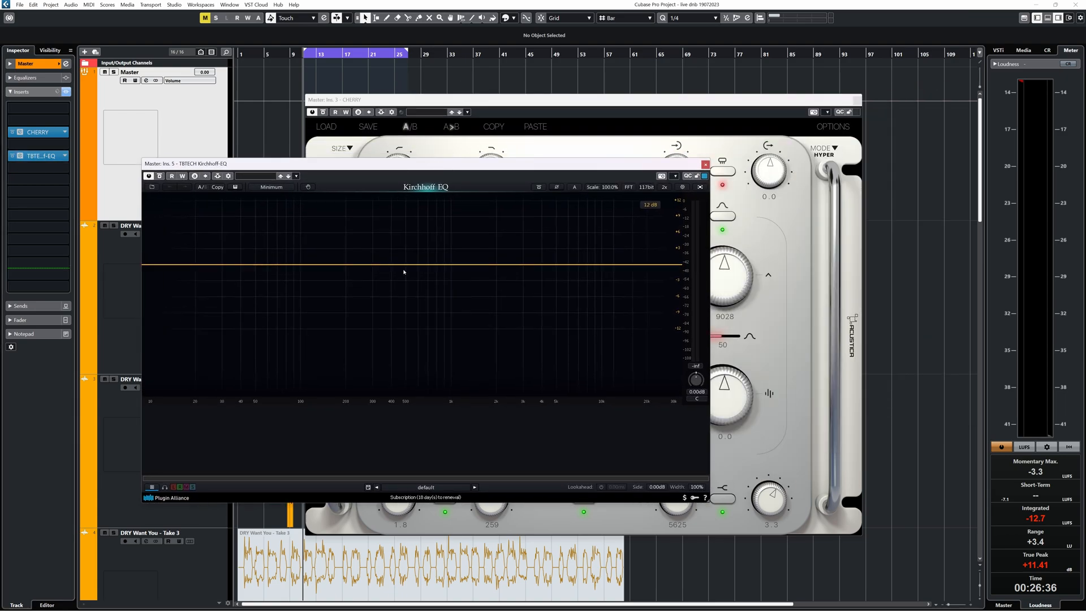
left_click_drag(418, 267, 488, 337)
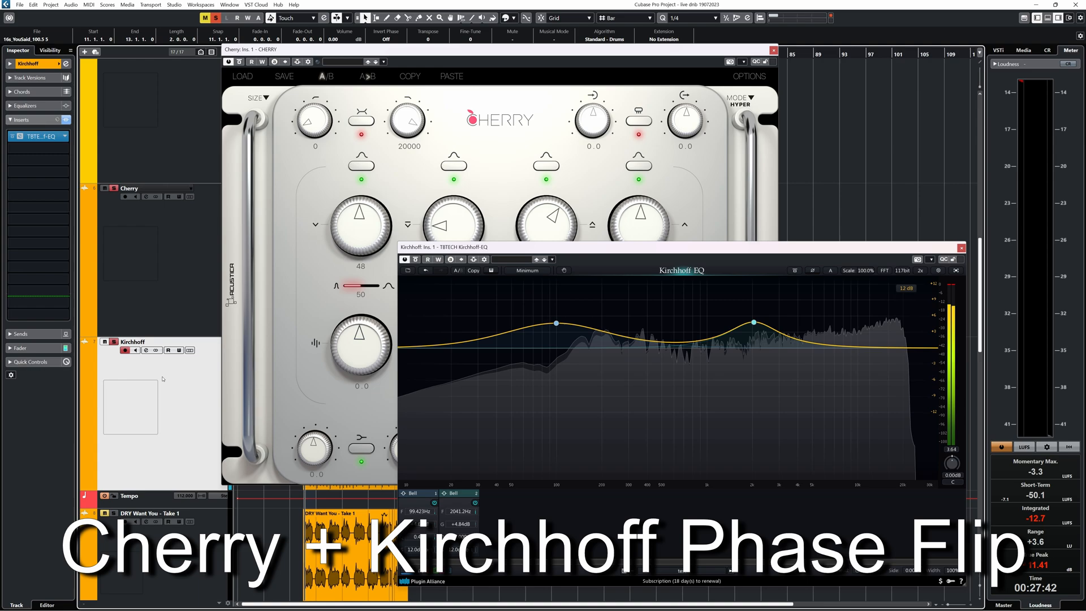
Mute the Kirchhoff track and move Pro-Q 3's third band up to 6257 Hz.
left_click(105, 342)
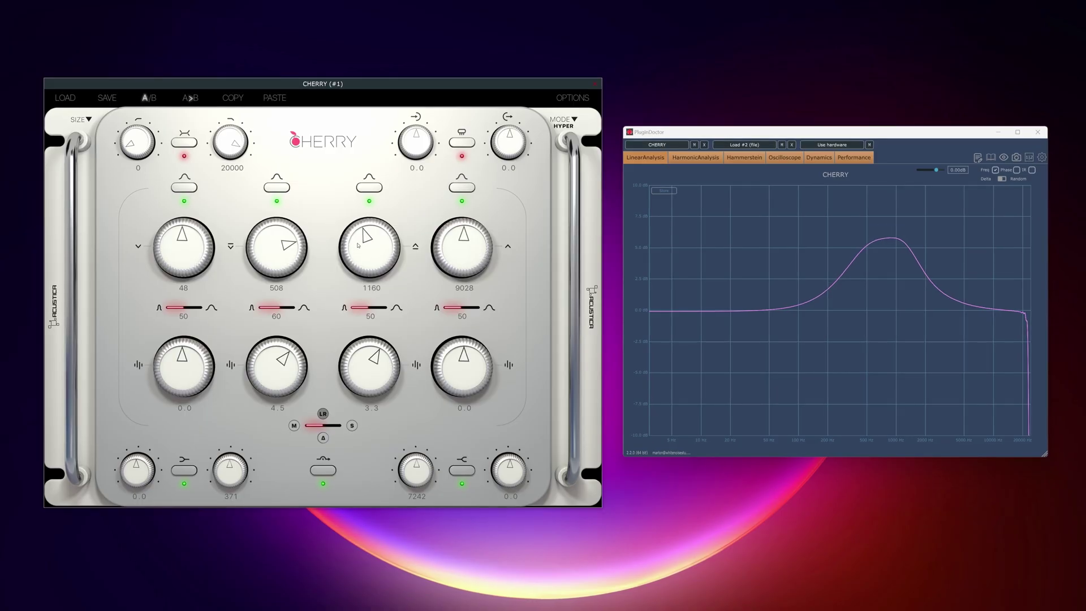
left_click_drag(359, 245, 359, 212)
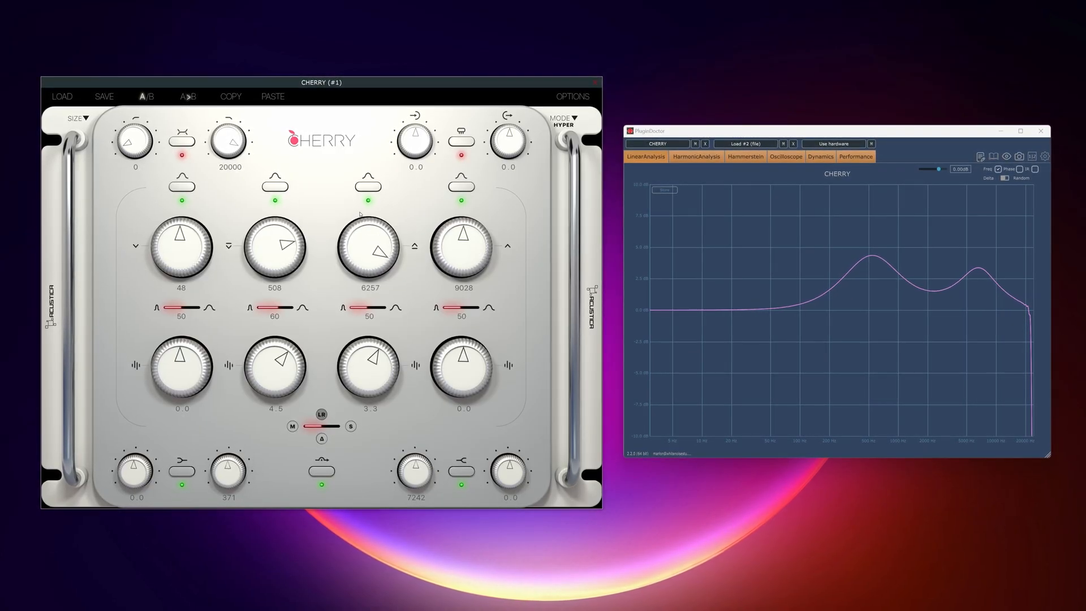
Boost a Cherry band to 7.4 to add a low-frequency peak to the measured curve.
left_click_drag(181, 359, 171, 264)
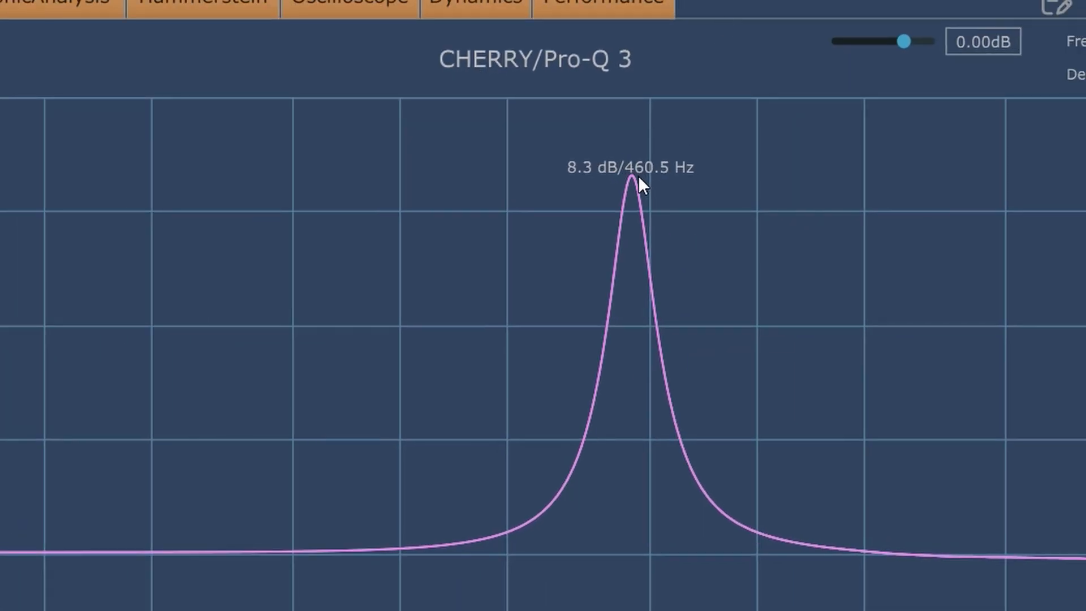
Shift the Cherry vs Pro-Q 3 delta peak from 460.5 Hz down to about 442 Hz.
left_click_drag(638, 176, 632, 173)
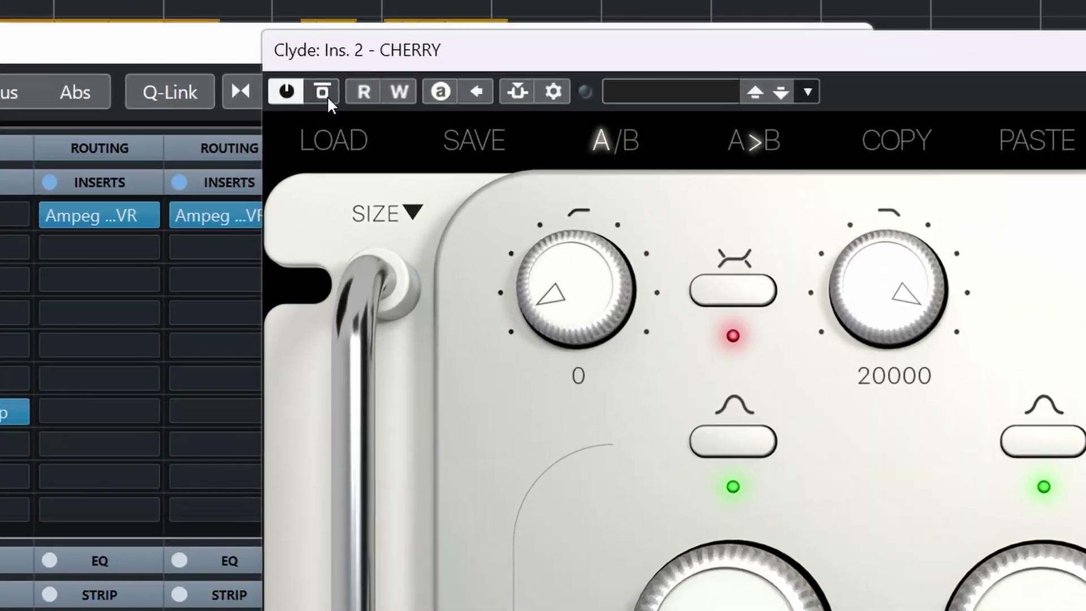
Bypass the CHERRY insert on the Clyde channel from the plugin window toolbar.
left_click(475, 84)
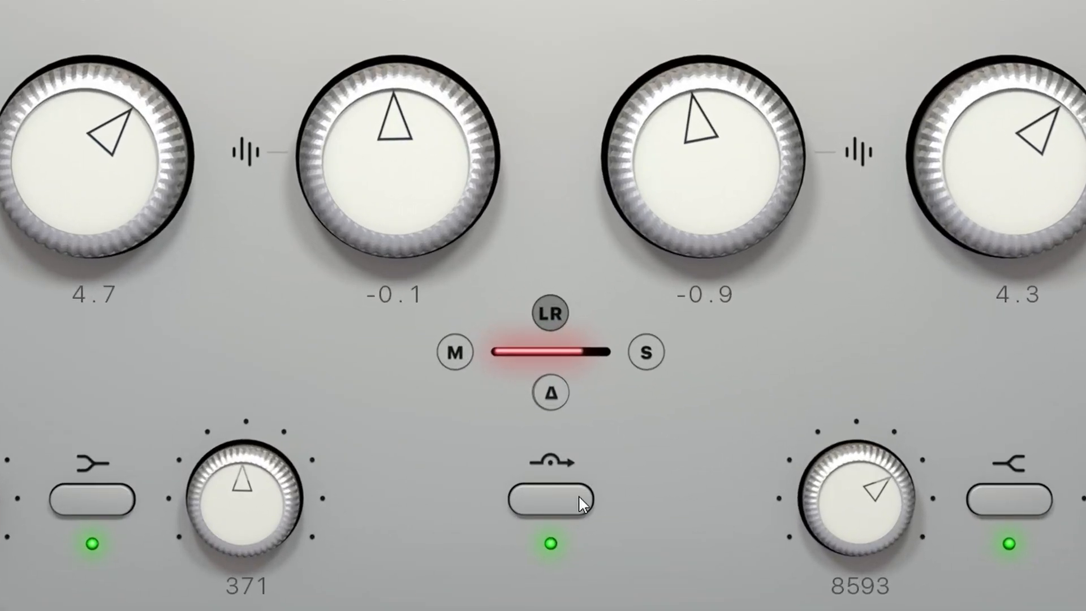
Engage Cherry's own bypass so its LED turns red on the Clyde track.
left_click(554, 491)
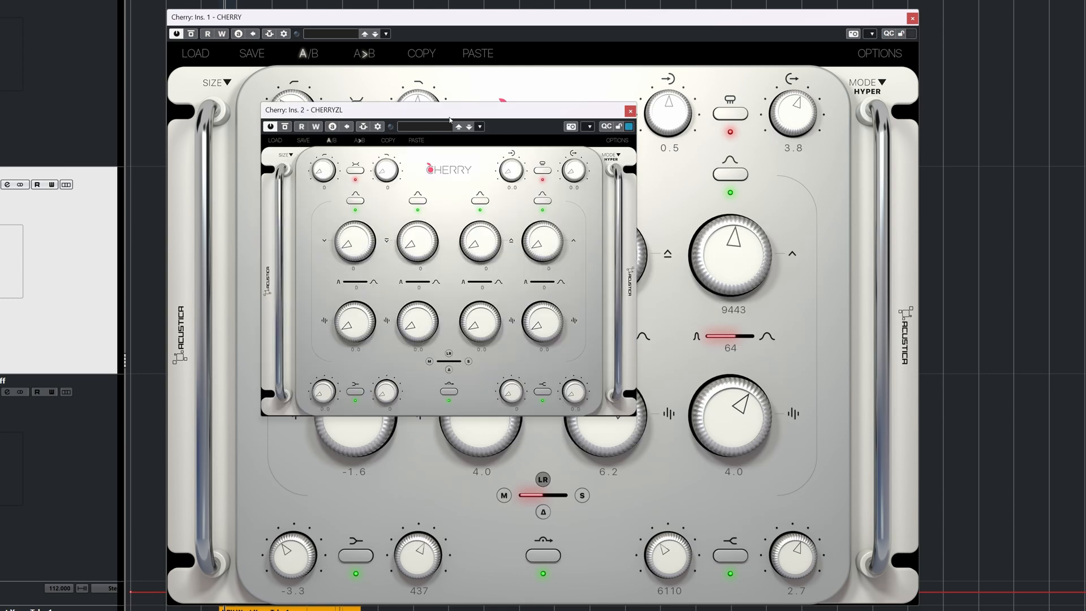
Place the CHERRYZL window to the right and CHERRYFLATZL down-left beside the main CHERRY.
left_click_drag(450, 111, 800, 167)
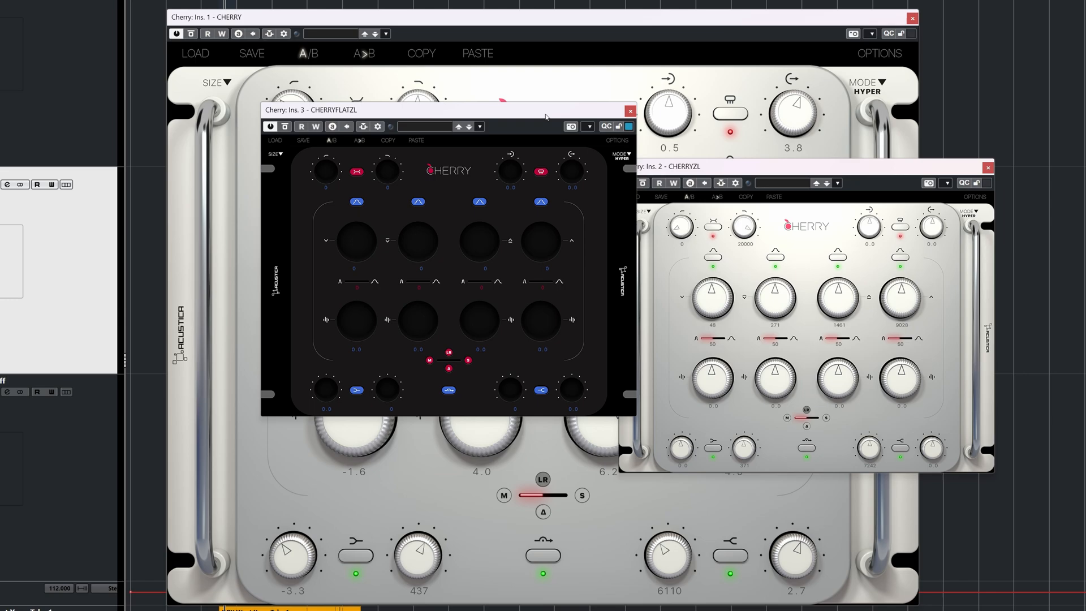
mouse_move(546, 111)
left_mouse_down()
mouse_move(466, 212)
mouse_move(541, 197)
left_mouse_up()
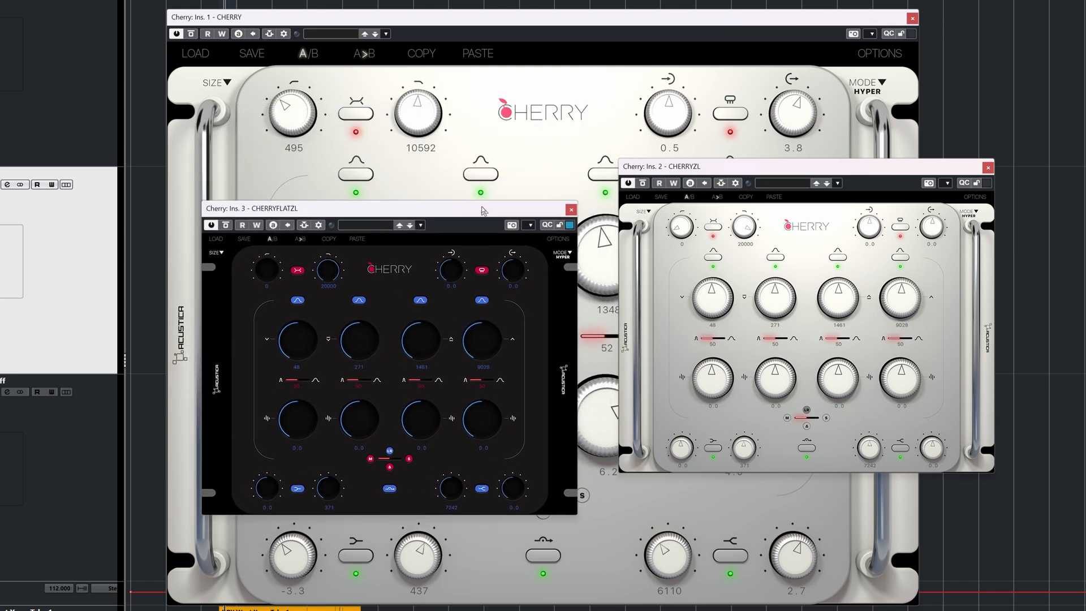